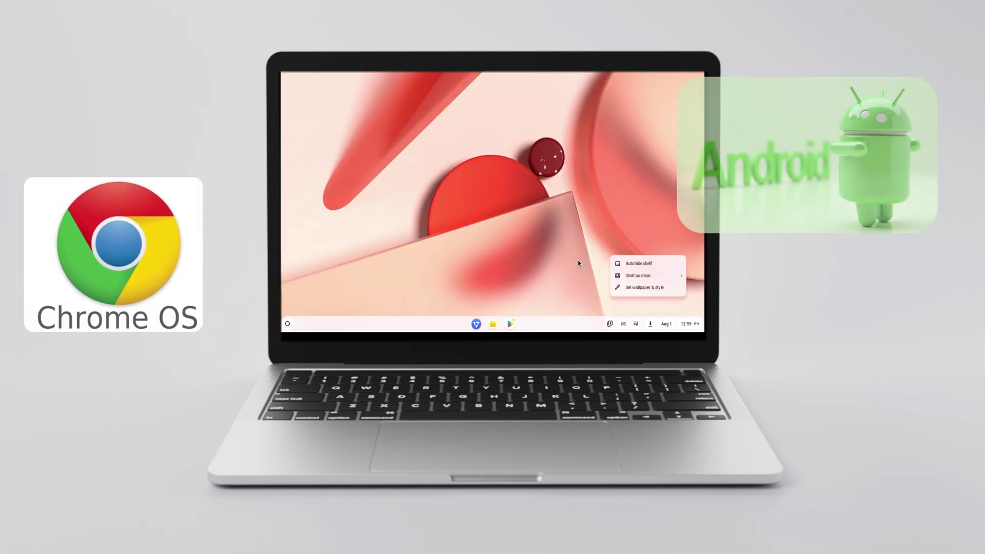
- Open Quick Settings from the shelf clock, view the power options, then dismiss them
left_click(675, 323)
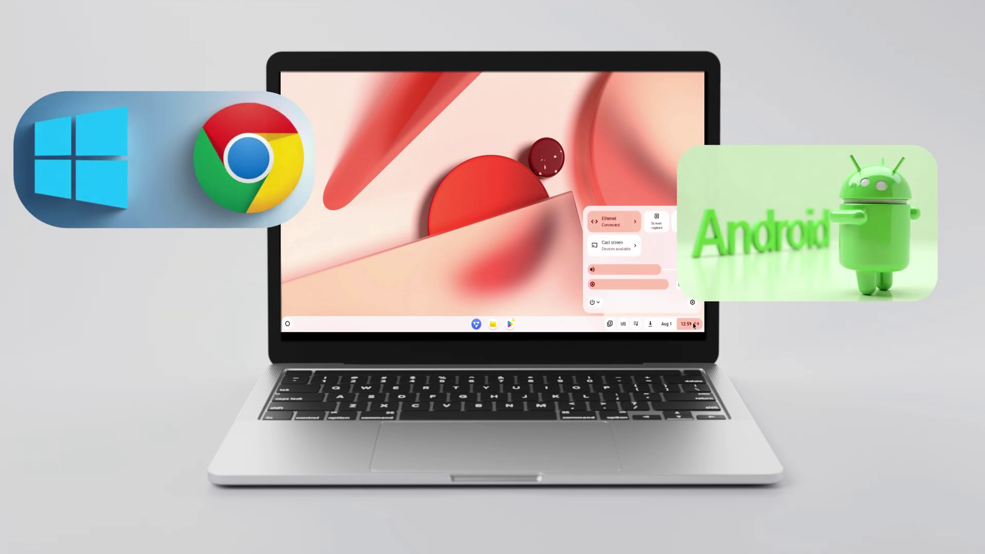
left_click(593, 303)
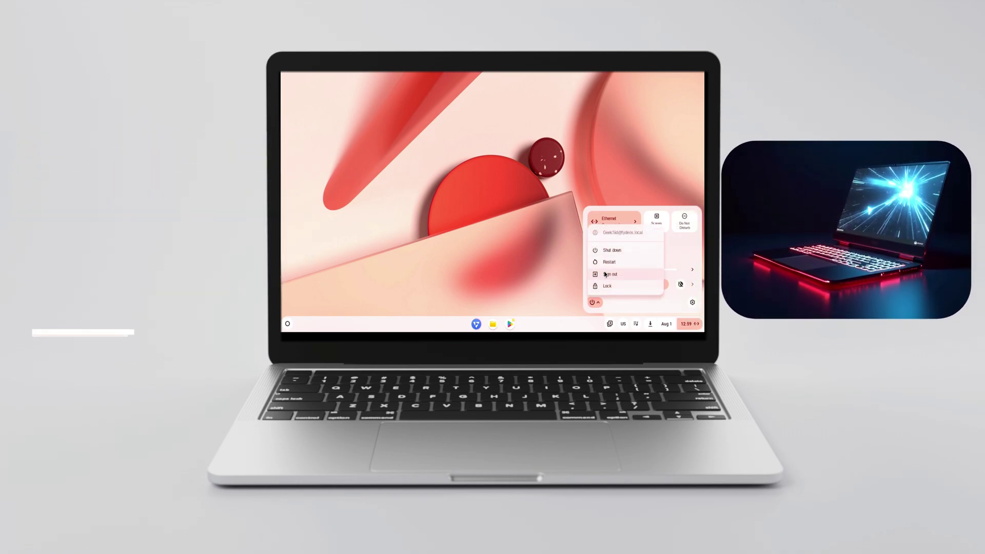
key("Escape")
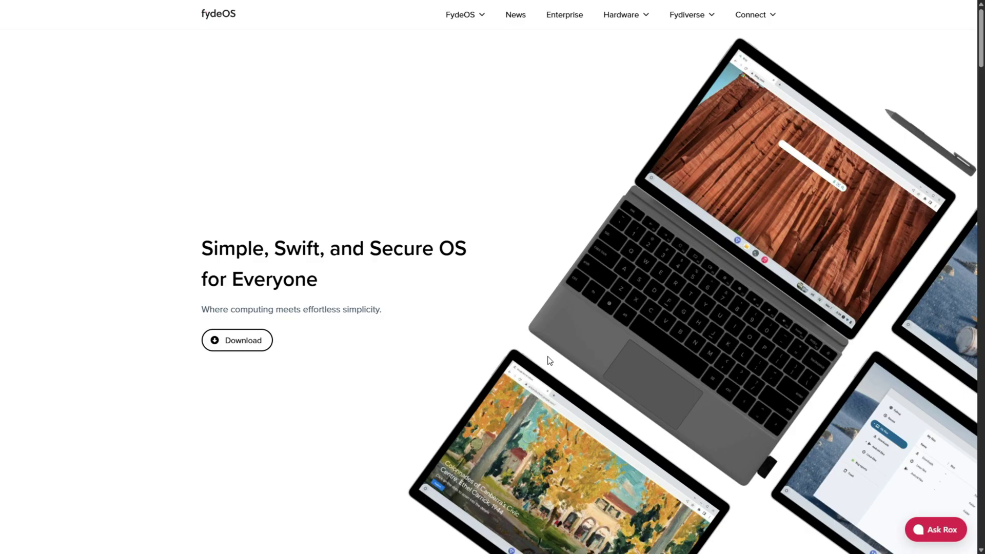
- Go to the FydeOS Download page and open the FydeOS for PC variant options
scroll(548, 359, "down", 12)
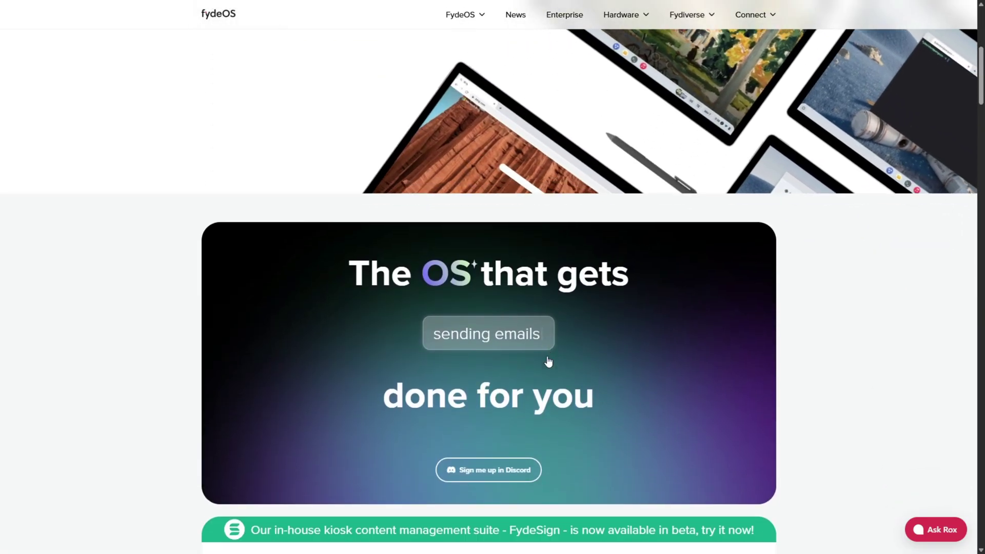
scroll(548, 359, "down", 15)
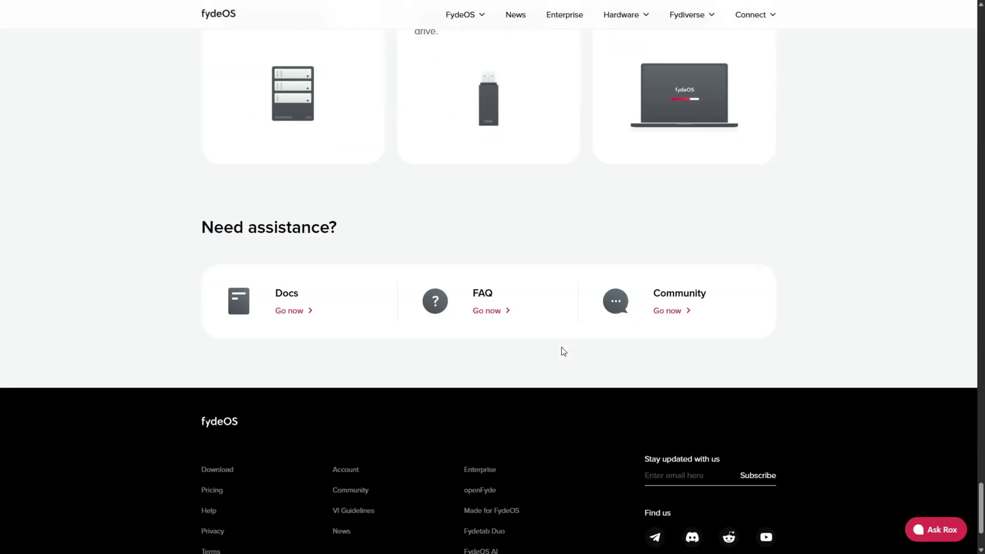
mouse_move(476, 21)
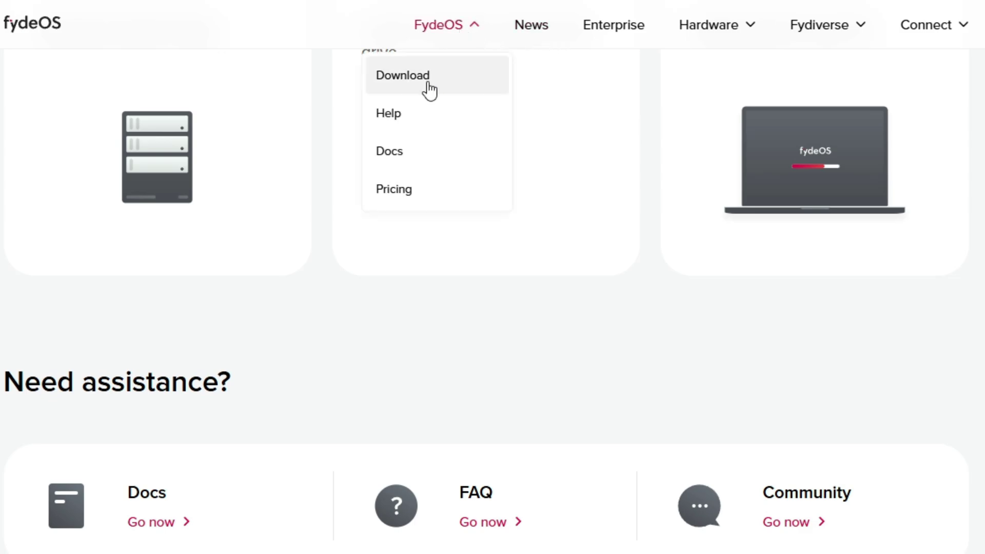
left_click(426, 85)
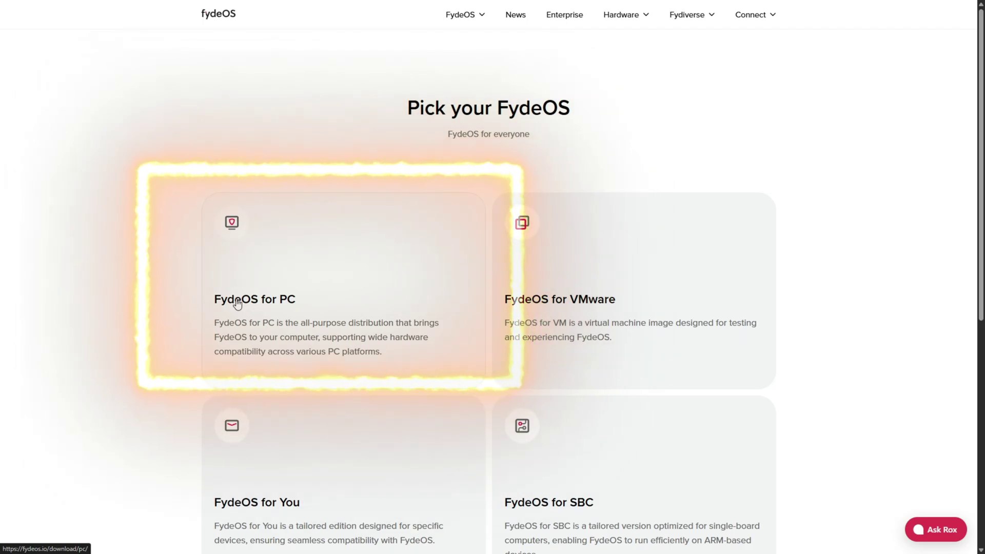
left_click(237, 302)
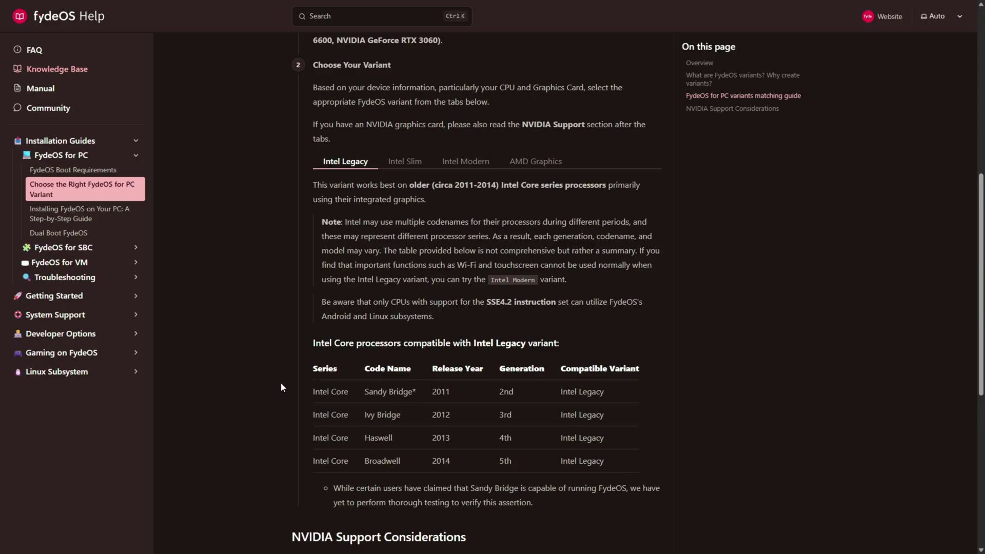
- Review the Intel Legacy processor table, then scroll through the Intel Slim compatibility table
left_click_drag(312, 389, 609, 466)
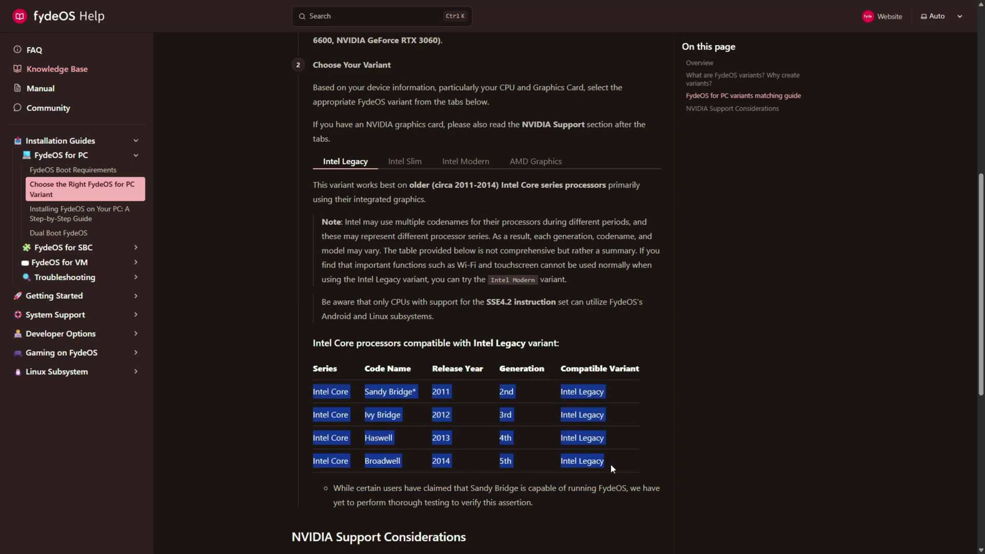
left_click(630, 440)
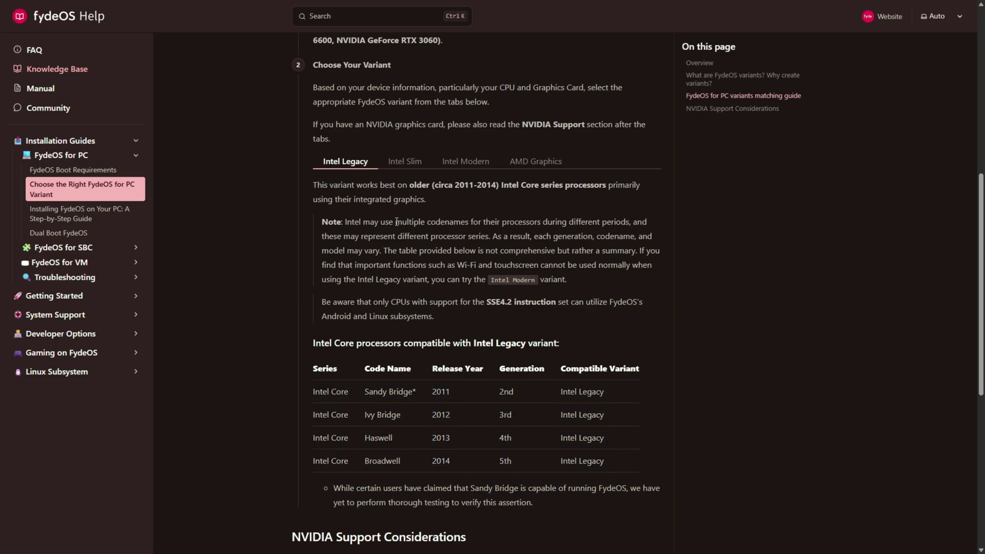
left_click(395, 171)
scroll(396, 349, "down", 1)
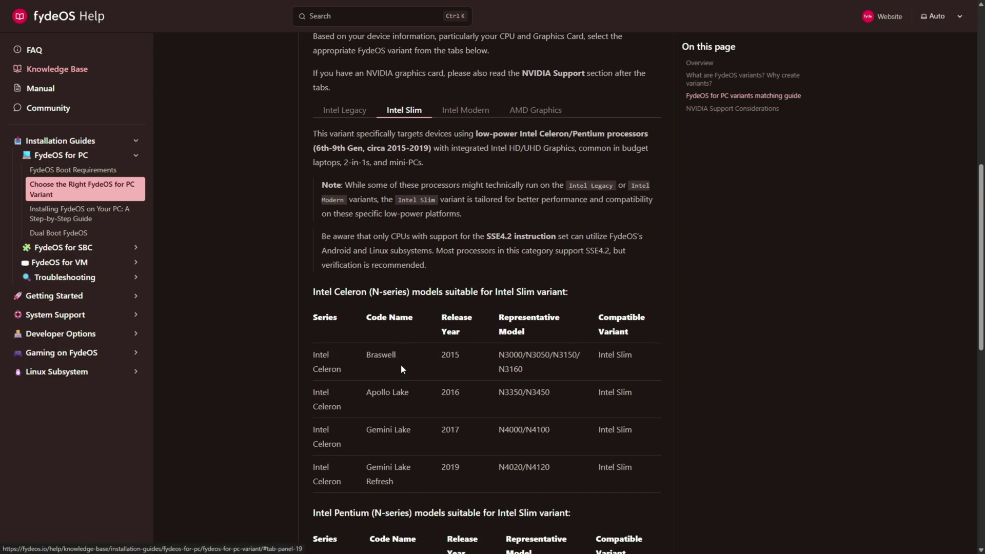
scroll(270, 366, "down", 5)
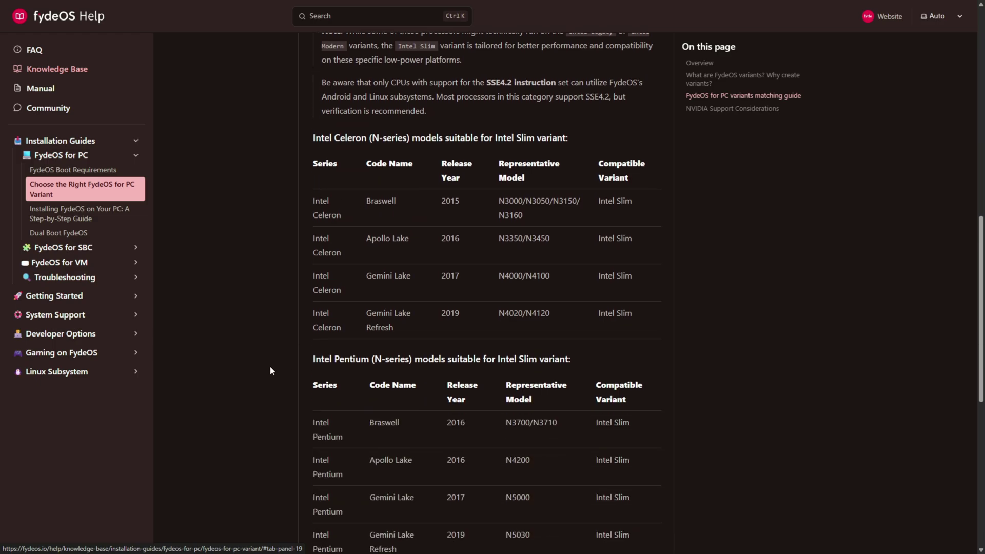
scroll(270, 365, "down", 5)
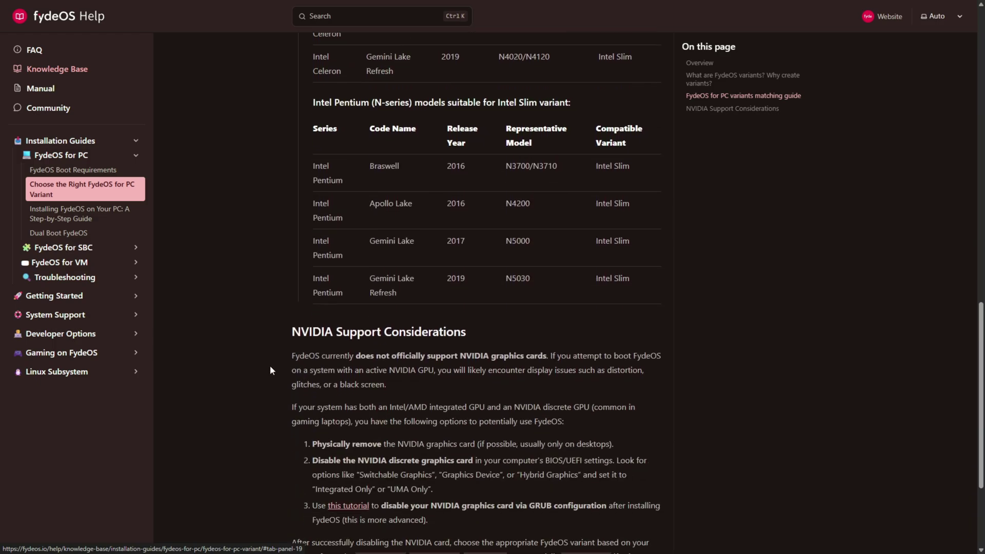
scroll(270, 366, "up", 13)
- Scroll through the Intel Modern compatibility table
left_click(456, 304)
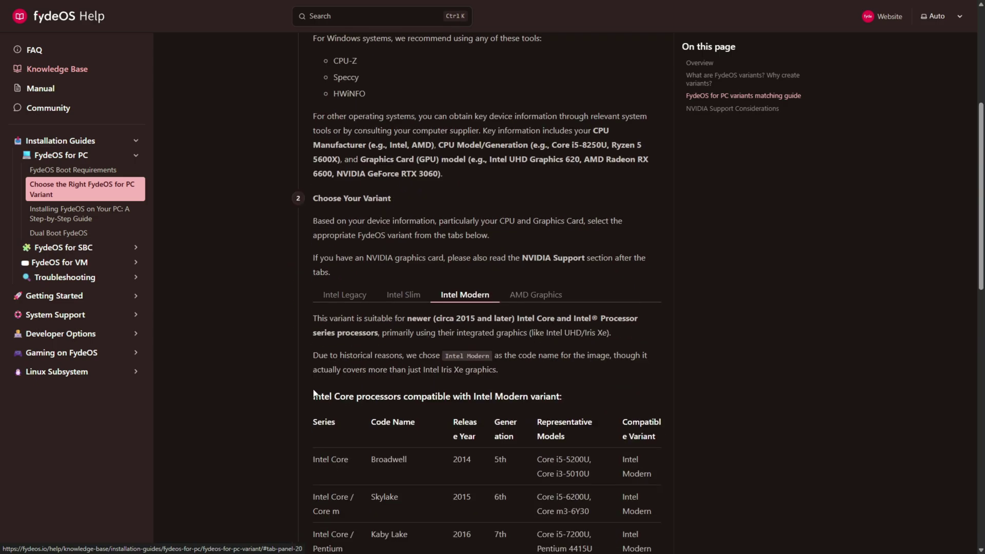
scroll(314, 389, "down", 3)
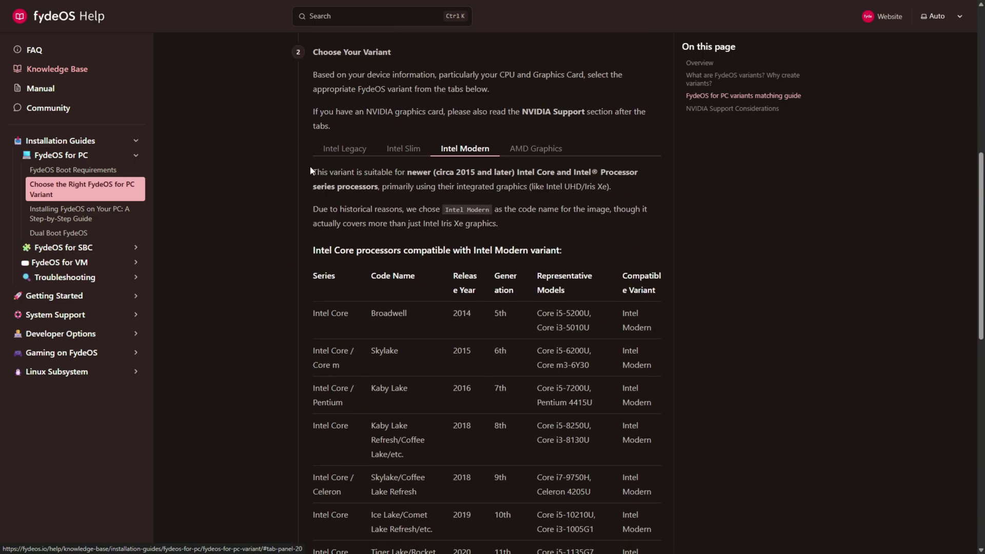
scroll(312, 176, "down", 1)
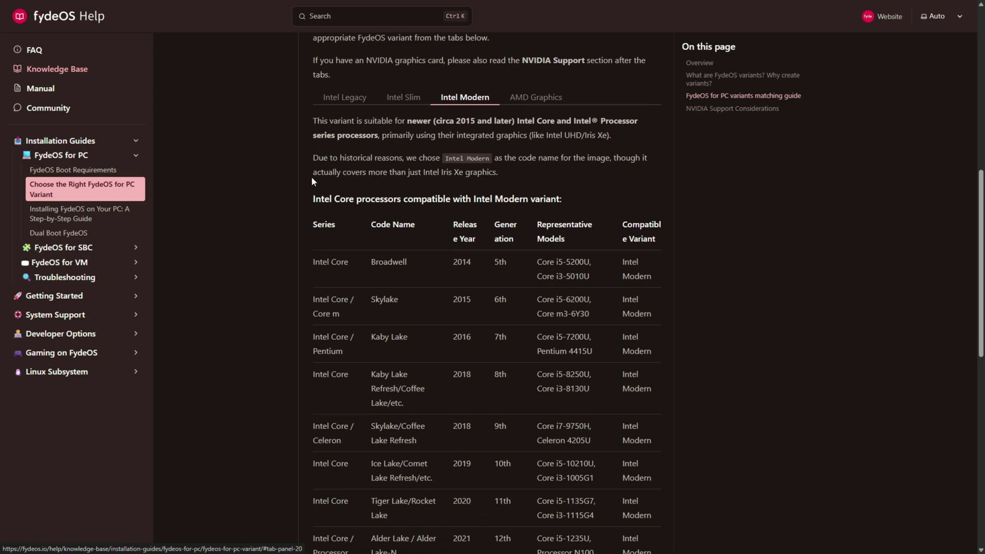
scroll(312, 177, "down", 5)
scroll(309, 246, "up", 11)
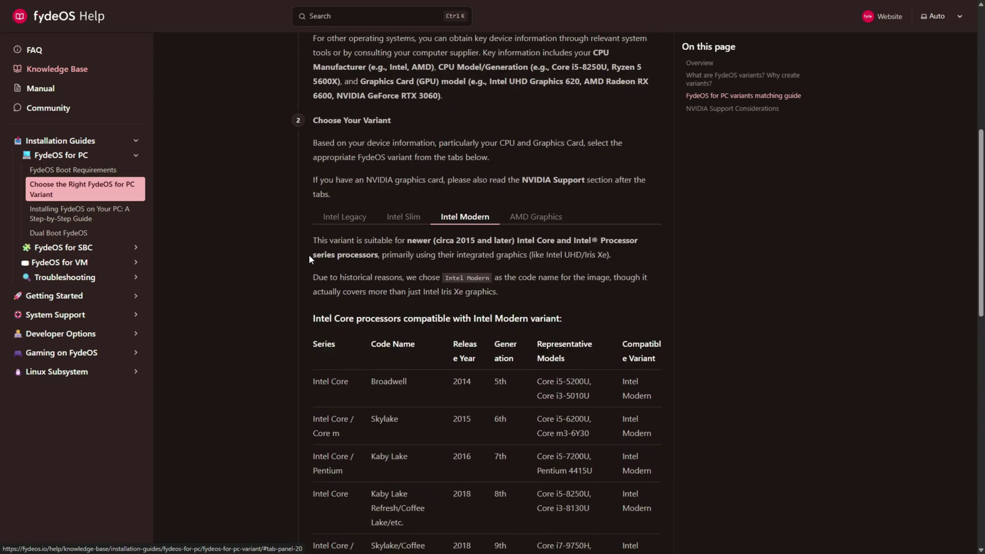
- Scroll through the AMD Graphics support list, selecting the 8000G model name
left_click(535, 405)
scroll(452, 371, "down", 6)
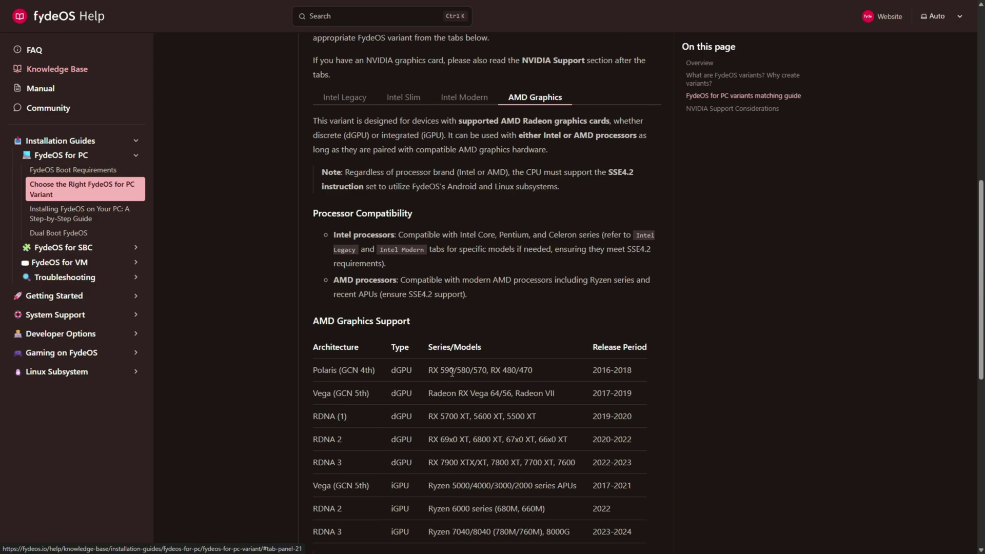
scroll(452, 371, "down", 3)
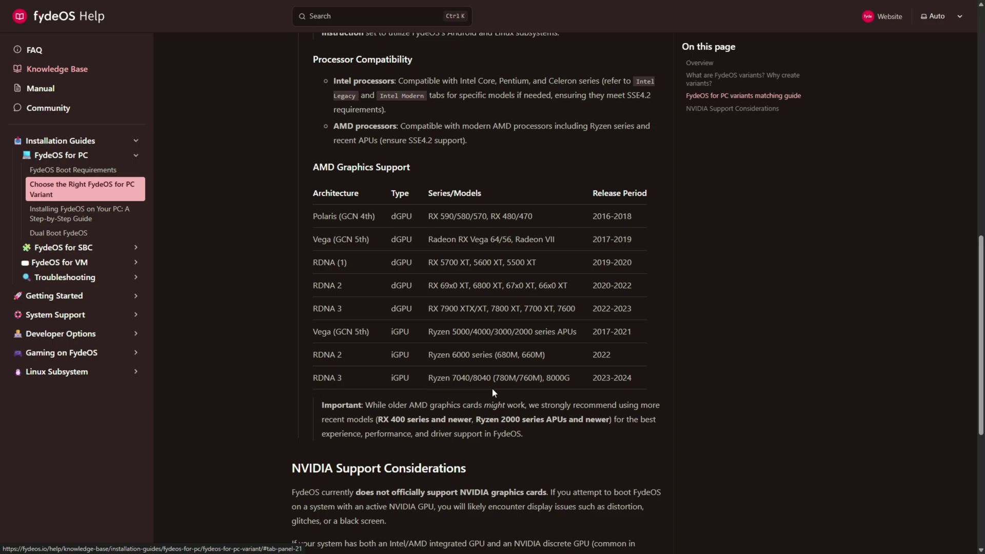
double_click(547, 378)
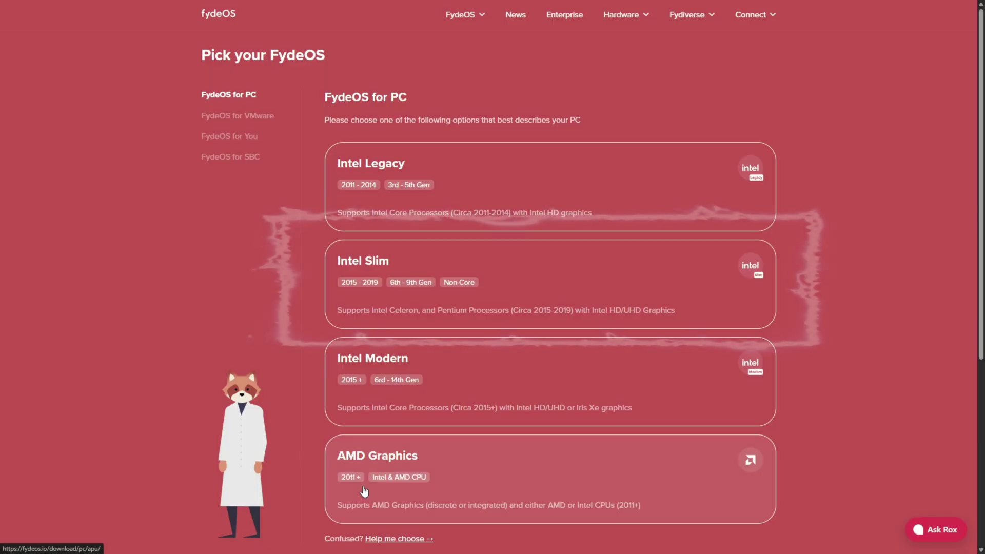
scroll(369, 477, "down", 5)
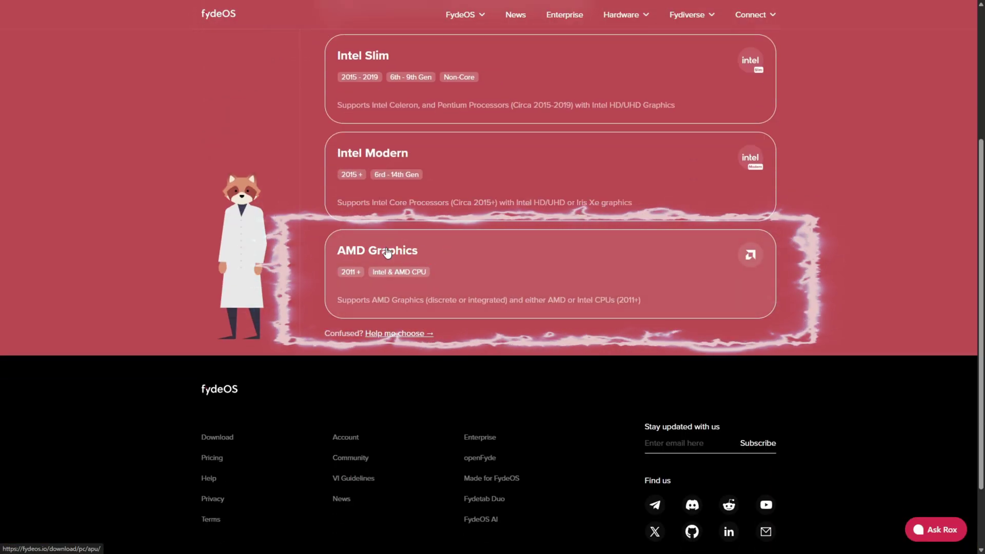
- Download the official AMD Graphics image FydeOS_for_PC_apu_v20.0-SP1-io-stable.bin.zip
left_click(387, 252)
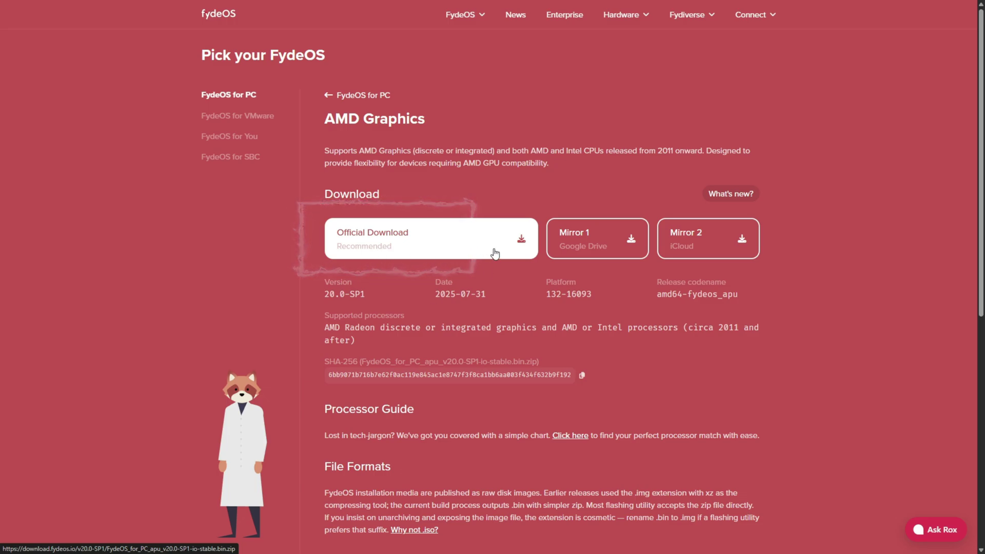
left_click(451, 255)
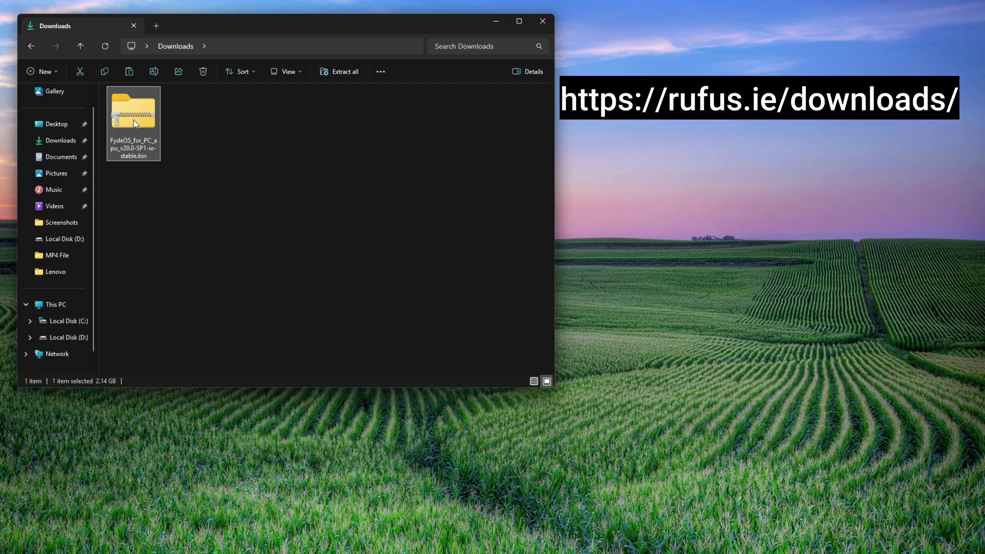
- Close Explorer, launch Rufus 4.9 via Start search, and pick the FydeOS zip image
left_click(547, 24)
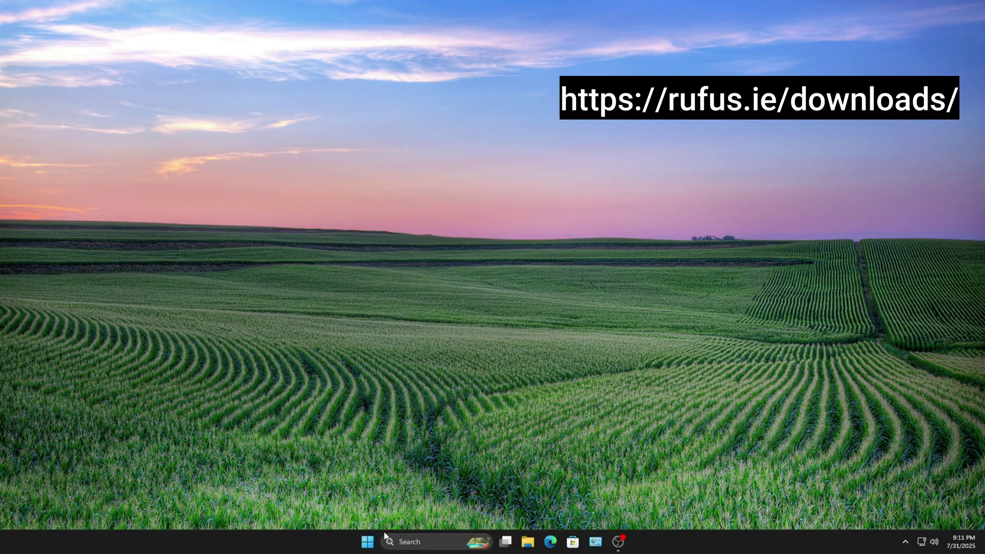
left_click(440, 543)
type("rufus-4.9p.exe")
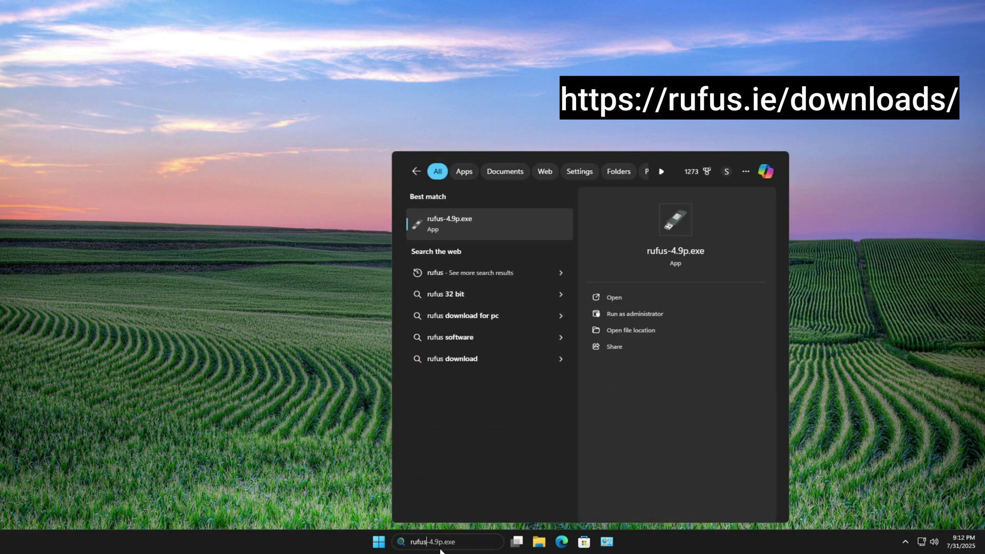
left_click(528, 226)
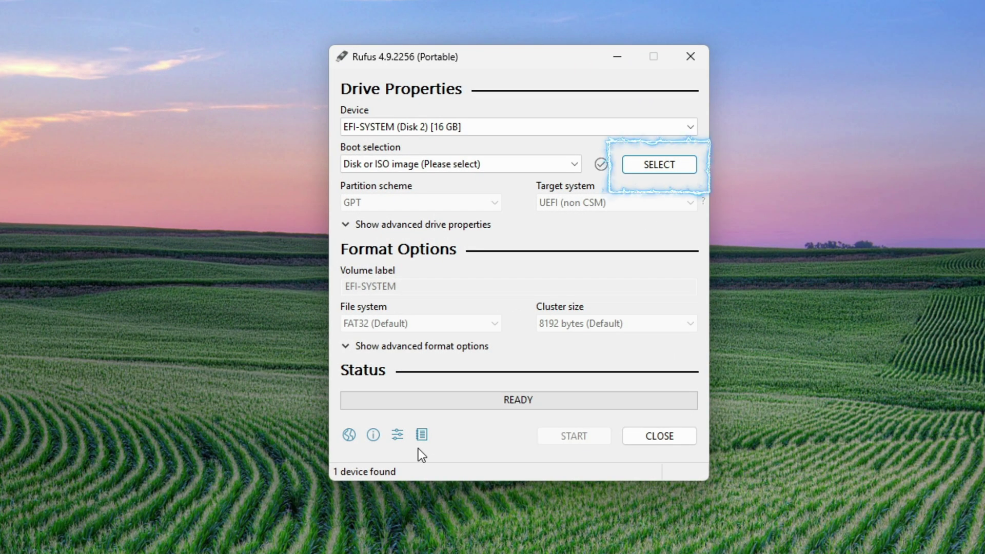
left_click(659, 171)
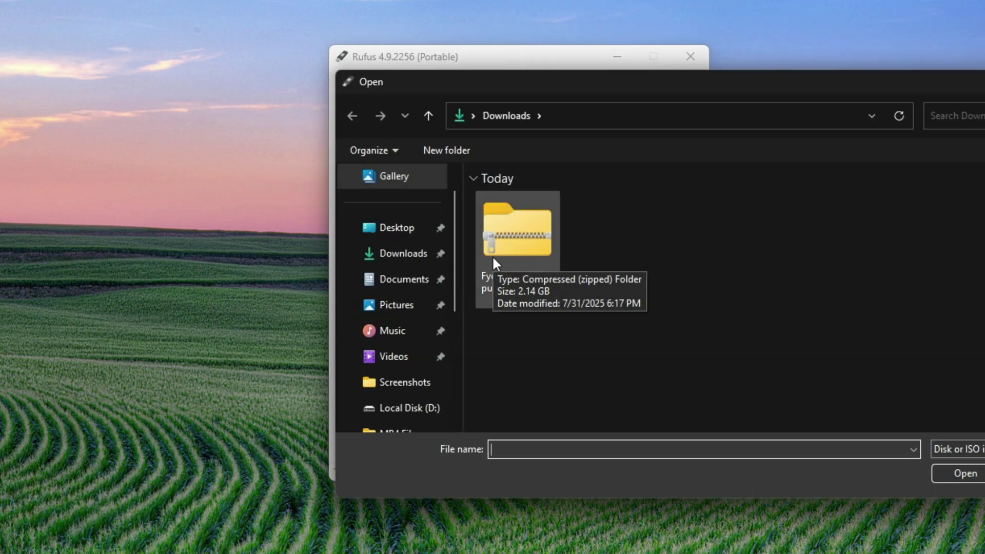
left_click(491, 255)
- Write the FydeOS zip to the 16 GB USB drive, accepting both warnings
double_click(521, 238)
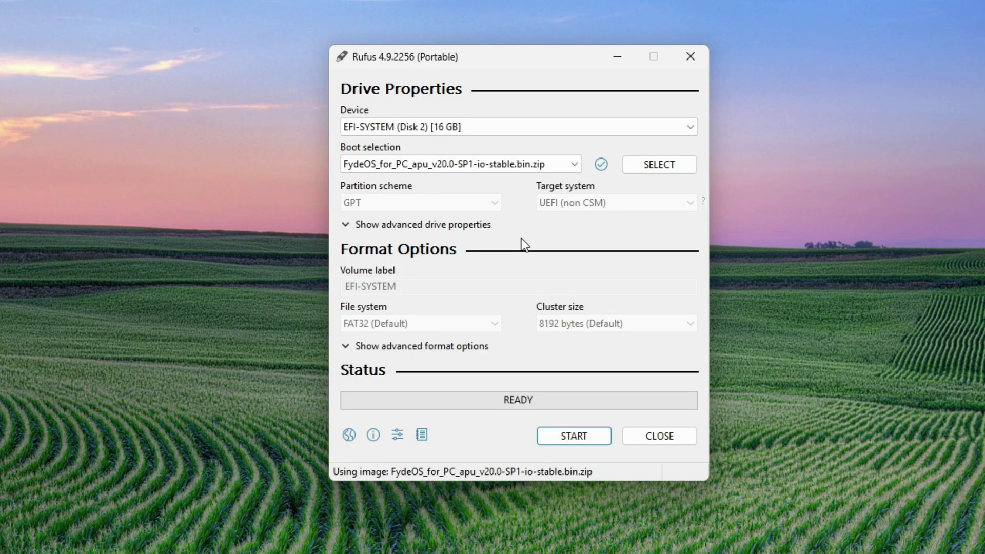
left_click(586, 436)
left_click(559, 381)
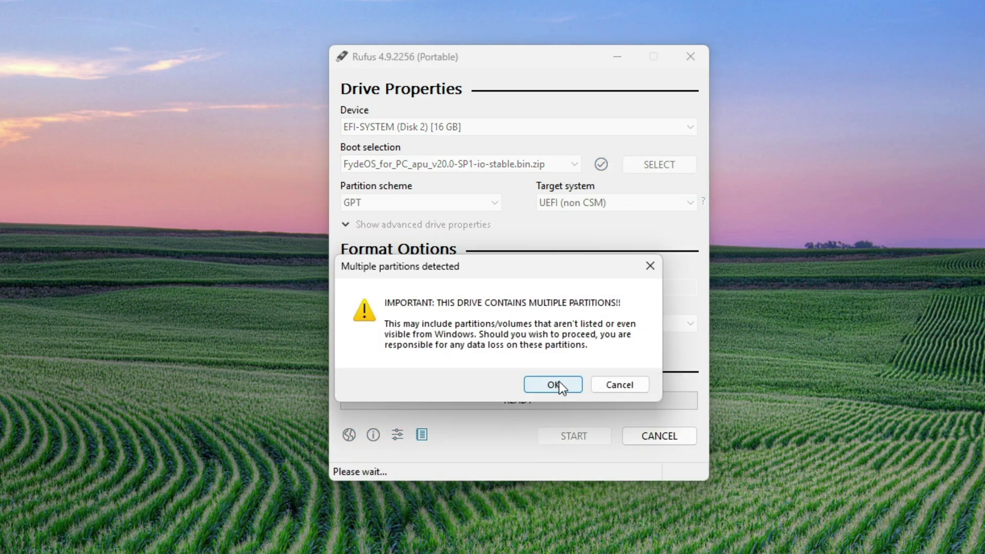
left_click(559, 385)
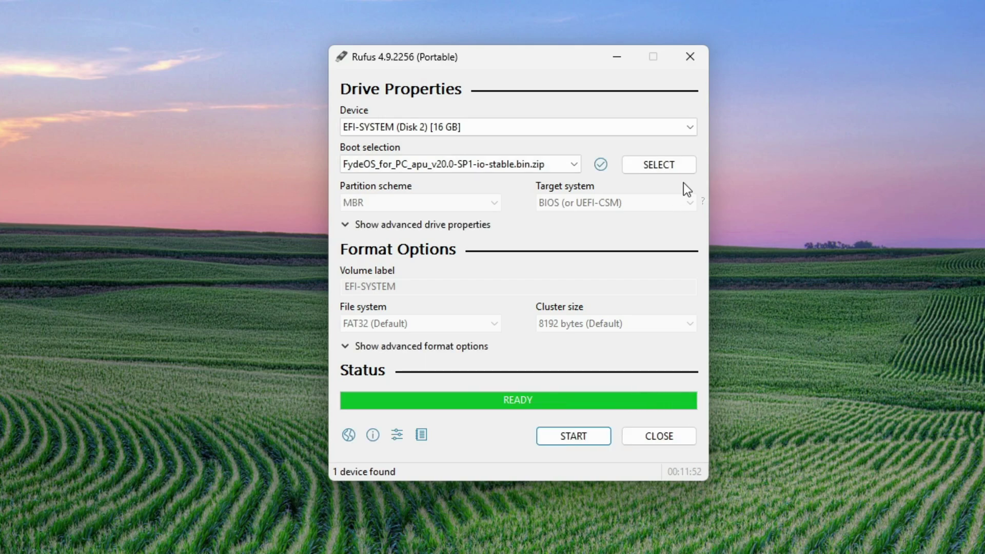
- Close Rufus once it reports READY and search Windows for 'disk manage'
left_click(686, 431)
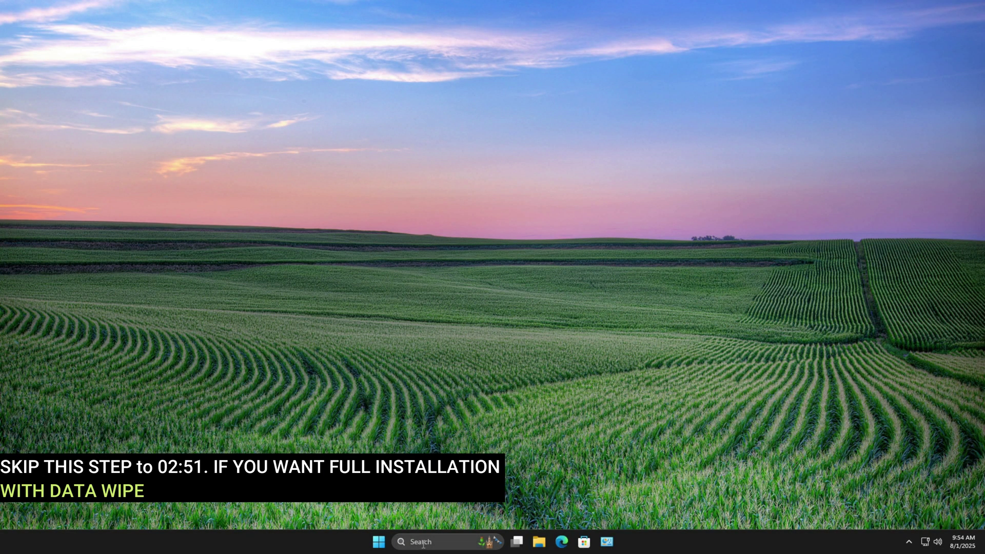
left_click(423, 542)
type("disk manage")
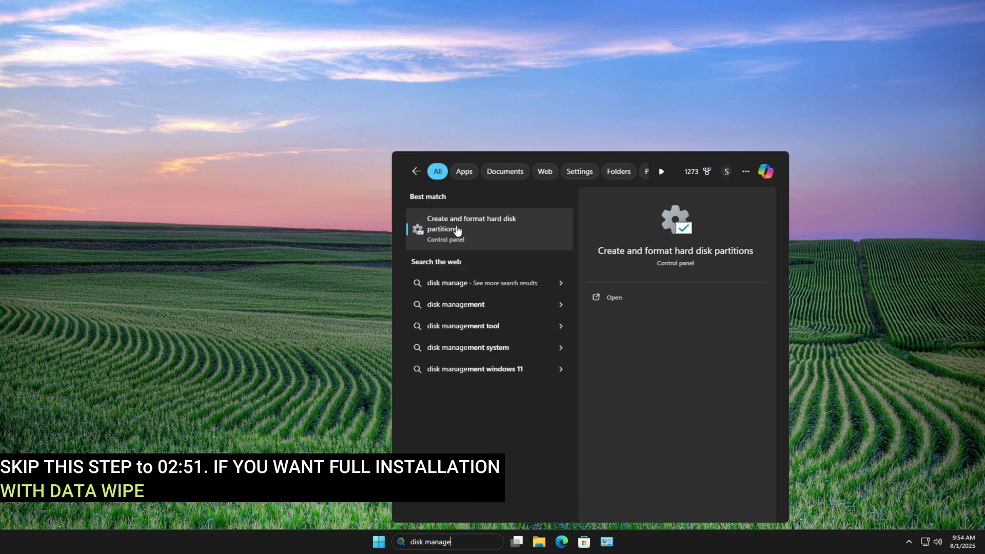
- Open Disk Management maximized and check Disk 0's properties: Samsung SSD 840 EVO 250GB
left_click(457, 230)
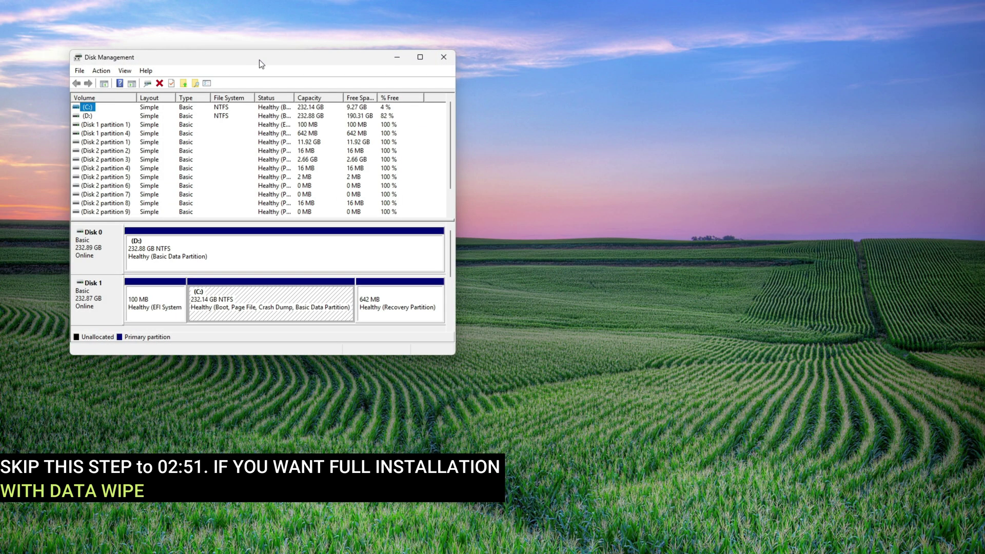
double_click(261, 61)
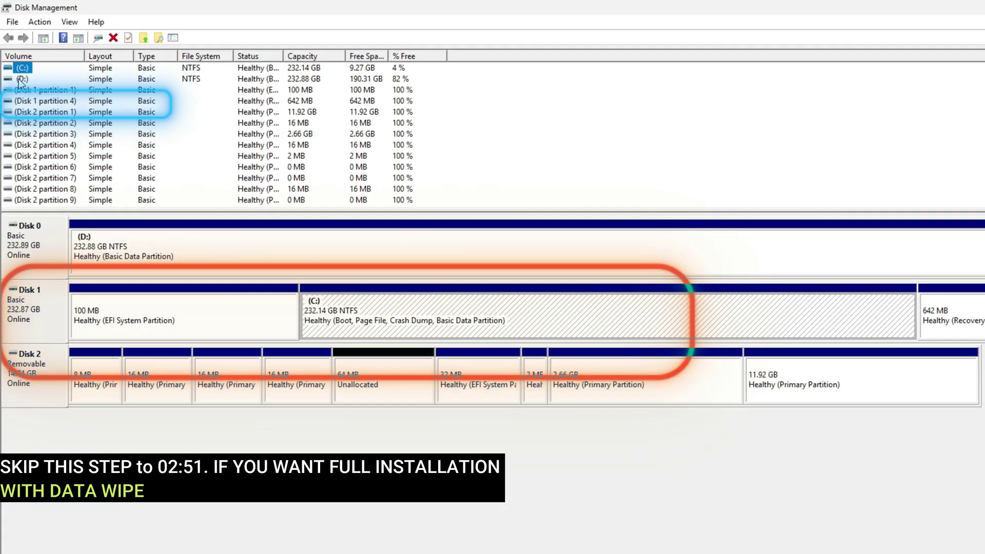
left_click(16, 63)
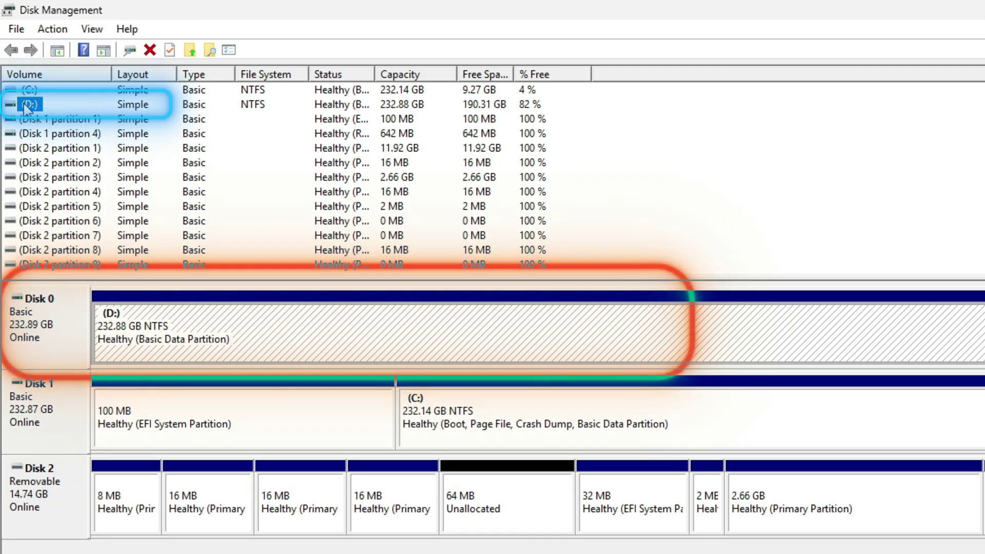
right_click(48, 326)
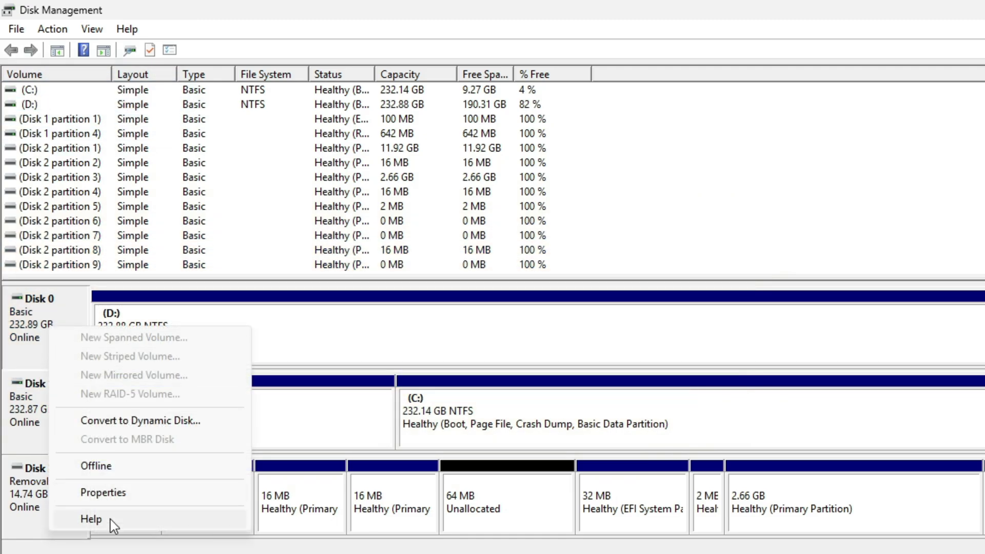
left_click(105, 493)
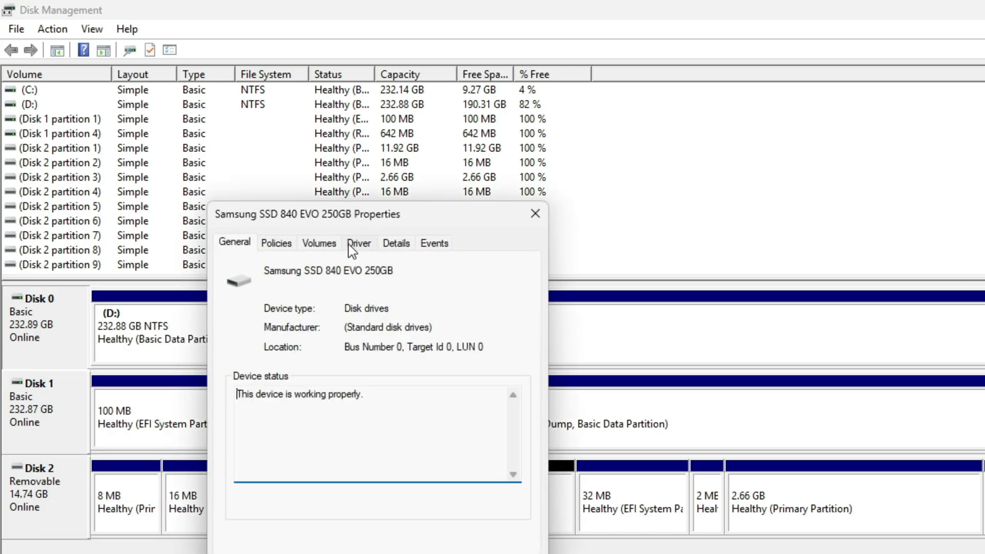
key("Escape")
- Shrink drive D: by 29000 MB
right_click(202, 336)
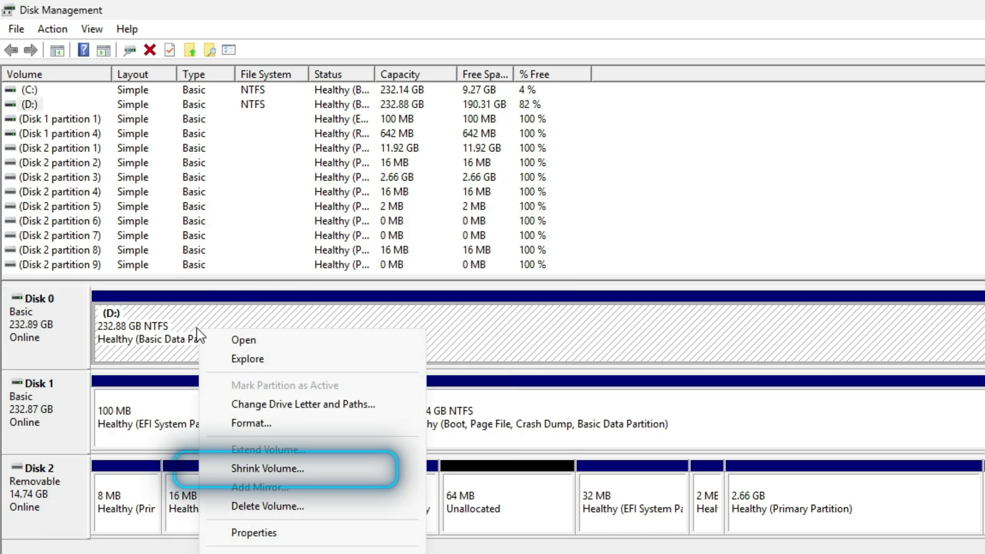
left_click(280, 468)
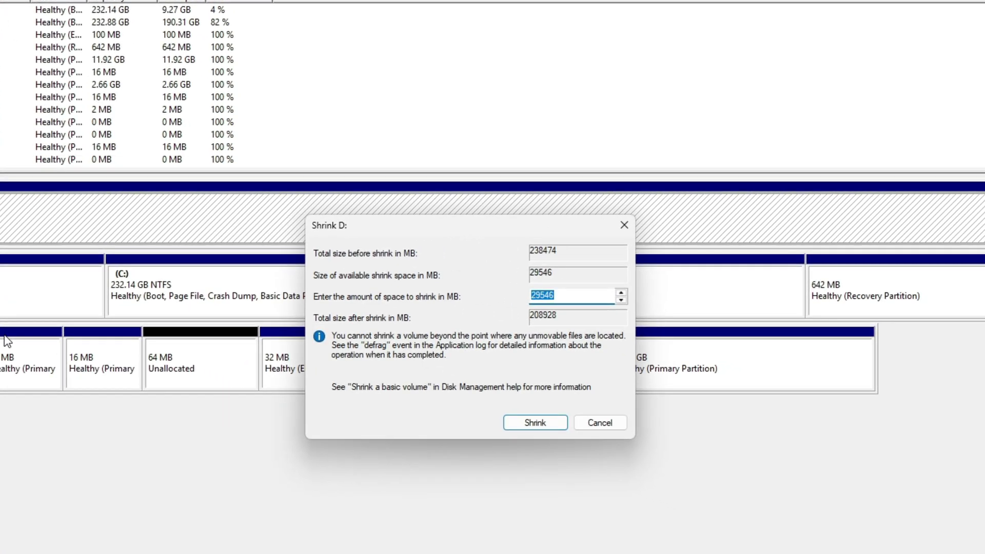
type("29000")
left_click(553, 427)
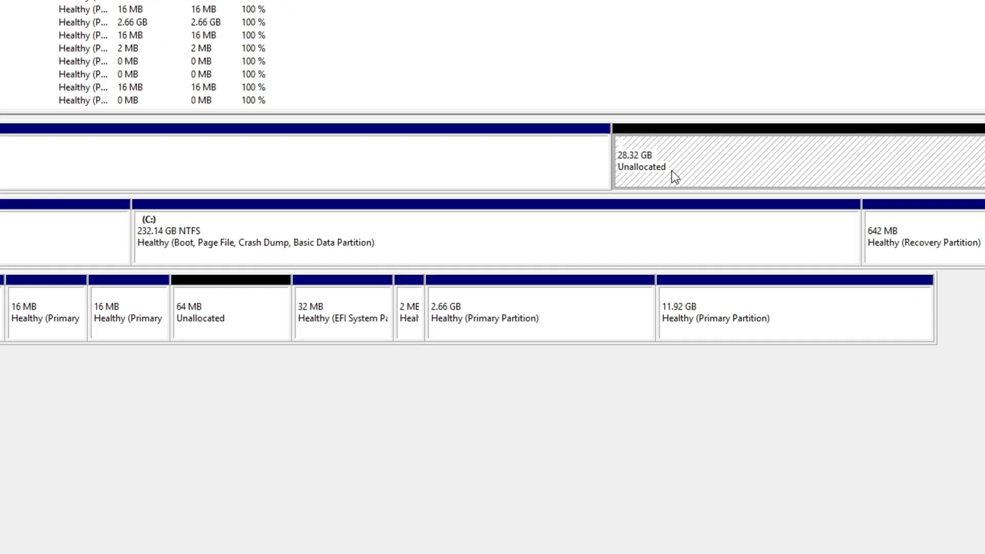
- Create a 28999 MB NTFS simple volume E: named New Volume in the unallocated space
right_click(672, 171)
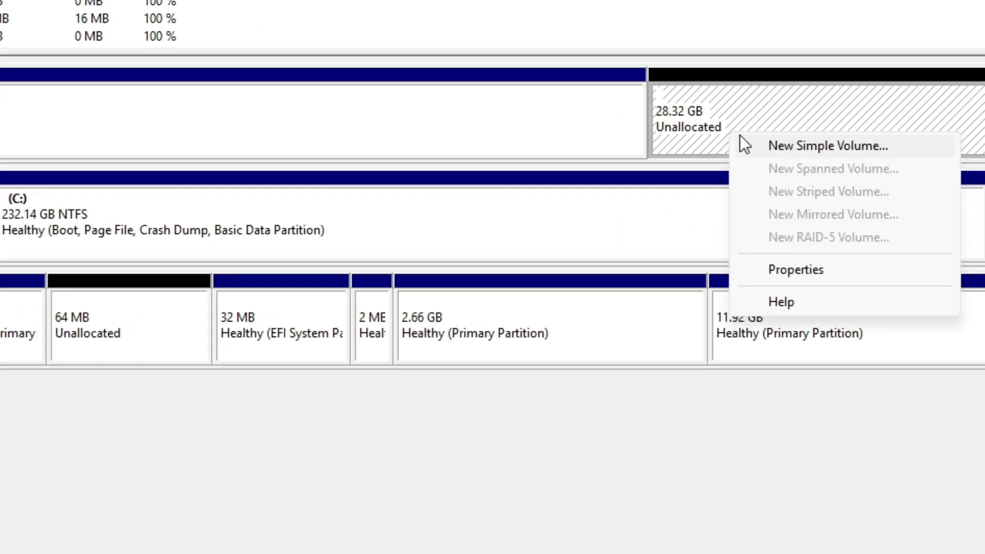
left_click(769, 145)
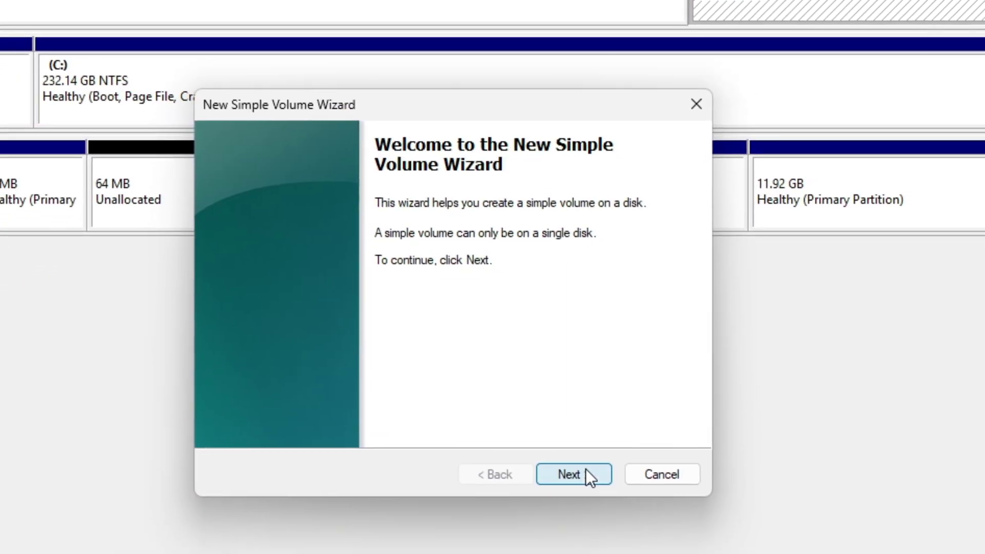
left_click(586, 469)
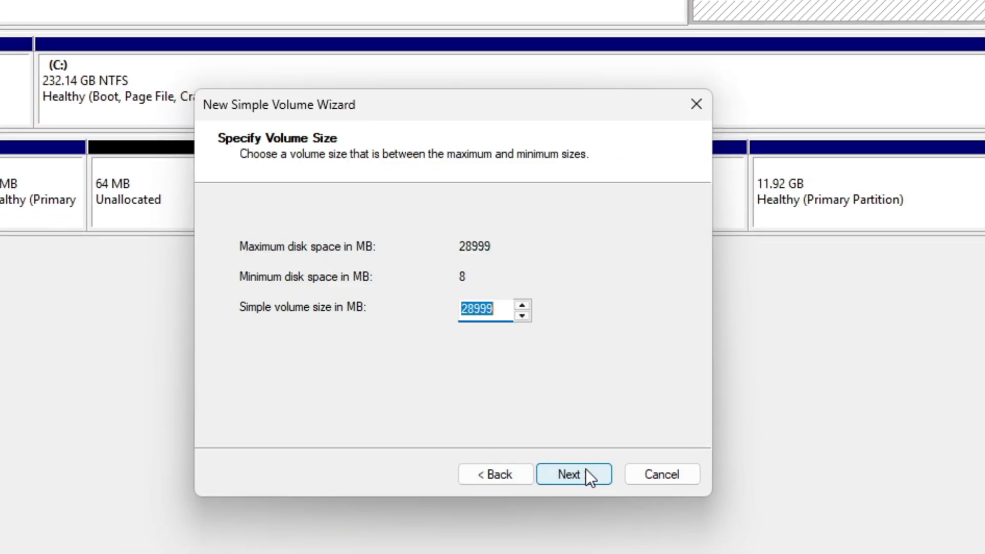
left_click(585, 469)
left_click(577, 475)
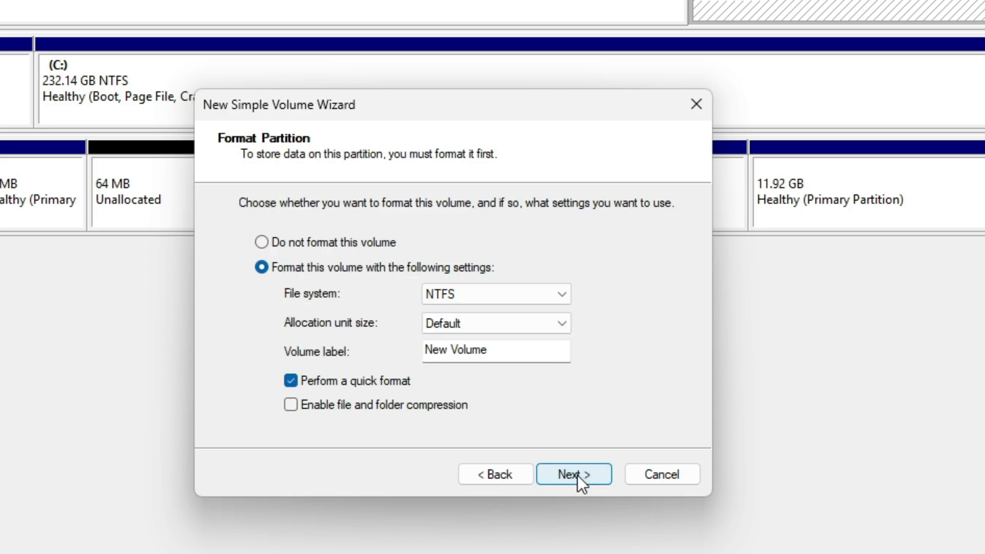
left_click(559, 477)
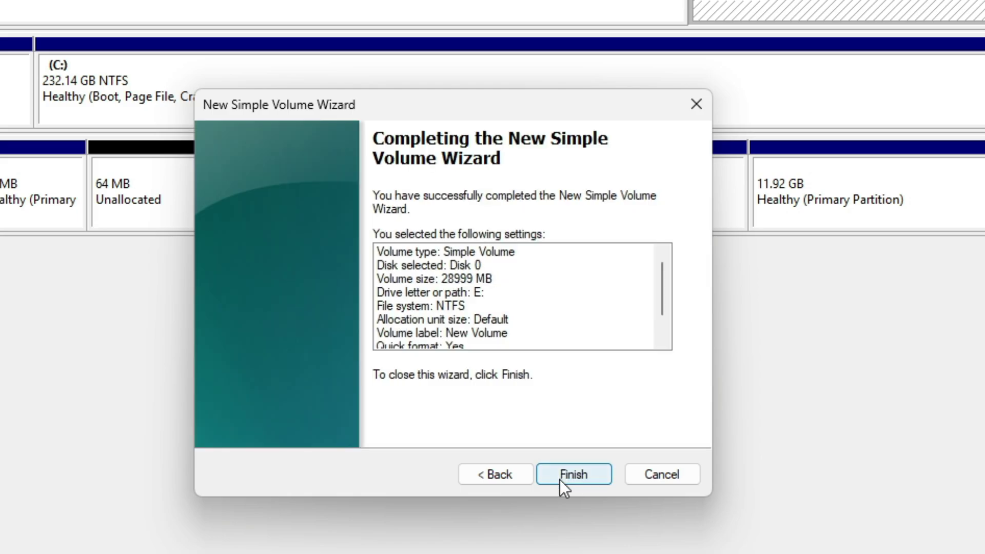
left_click(559, 477)
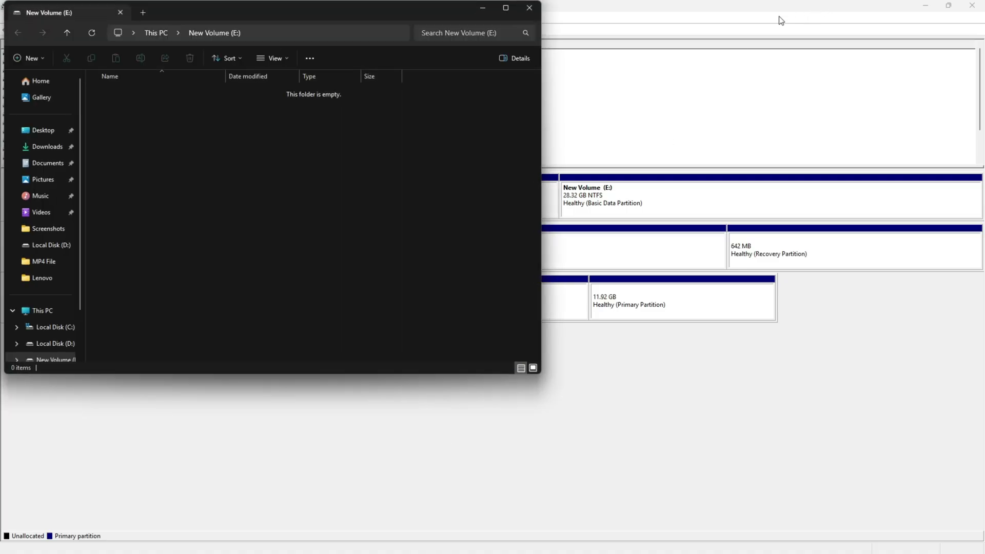
- Close Explorer and boot from UEFI: KingstonDataTraveler in the boot menu
left_click(528, 9)
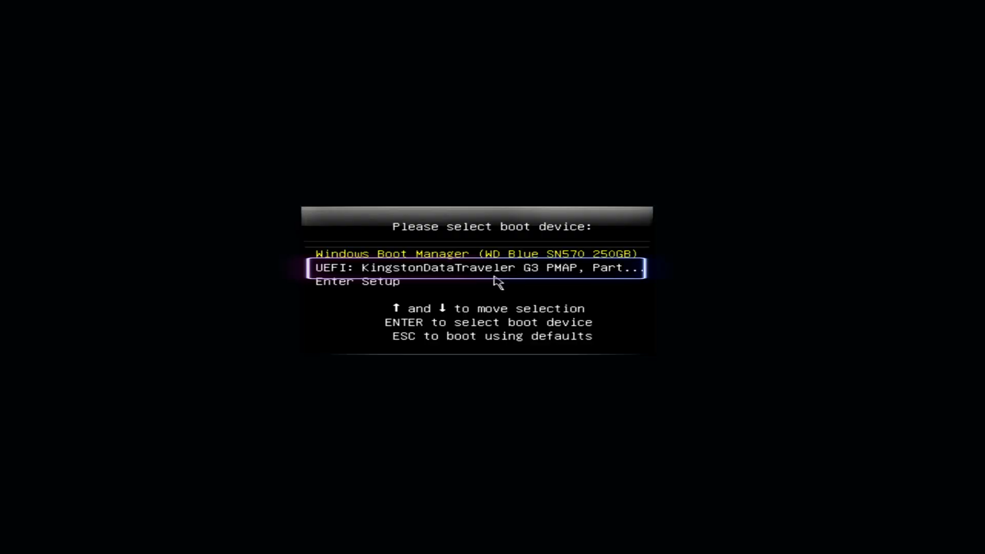
key("Down")
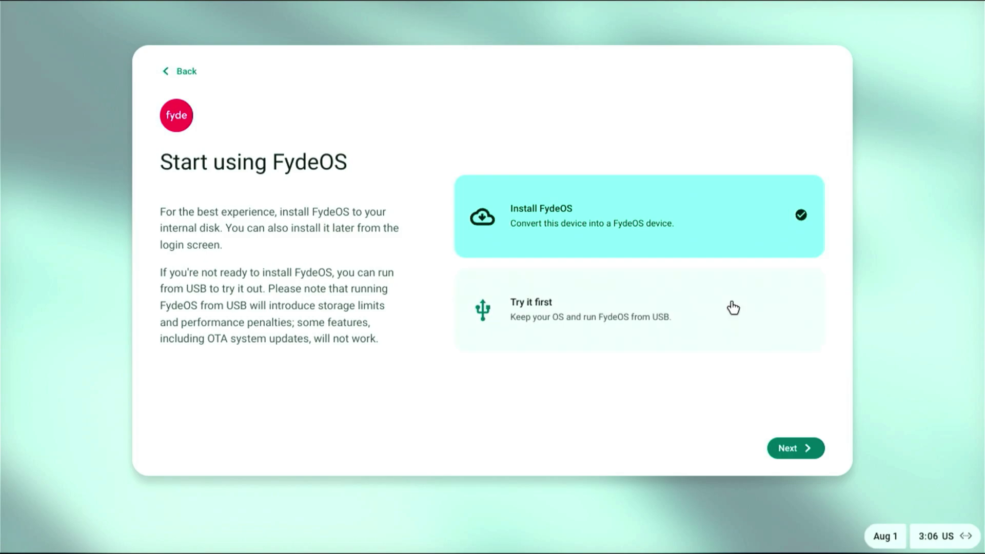
- Choose the Multi-boot installation option so FydeOS installs beside the existing OS
left_click(799, 446)
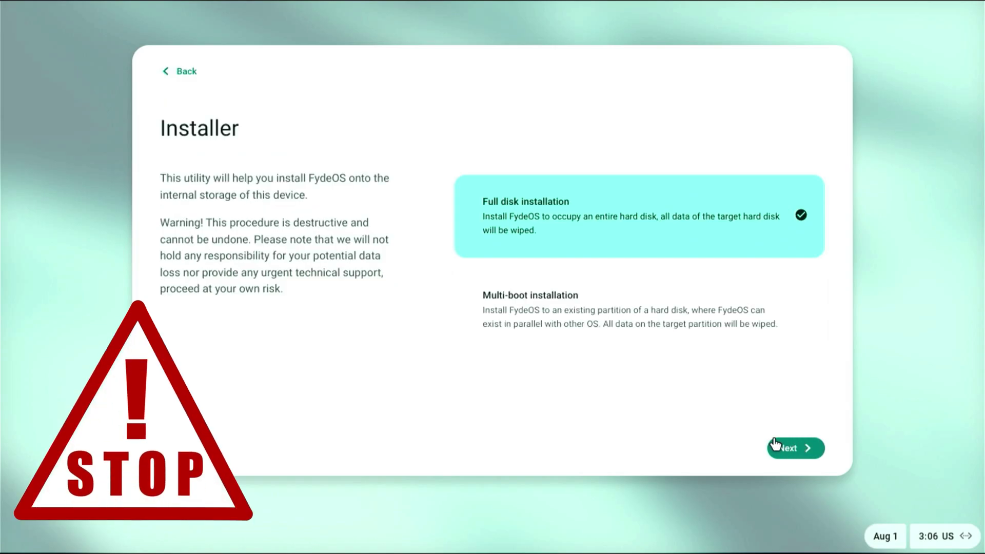
left_click(670, 330)
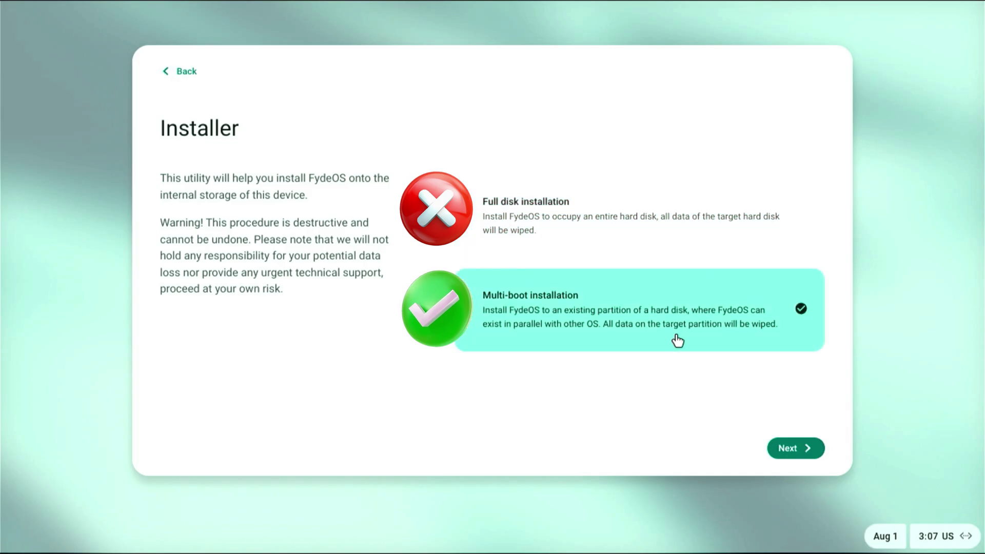
left_click(787, 450)
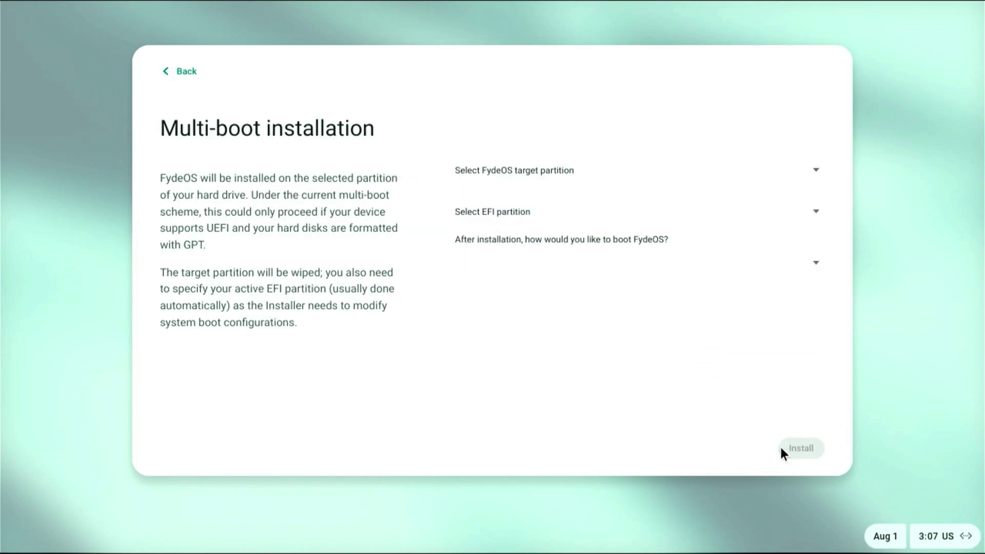
- Install FydeOS to /dev/sda2 with EFI partition /dev/nvme0n1p1 and rEFInd booting
left_click(820, 178)
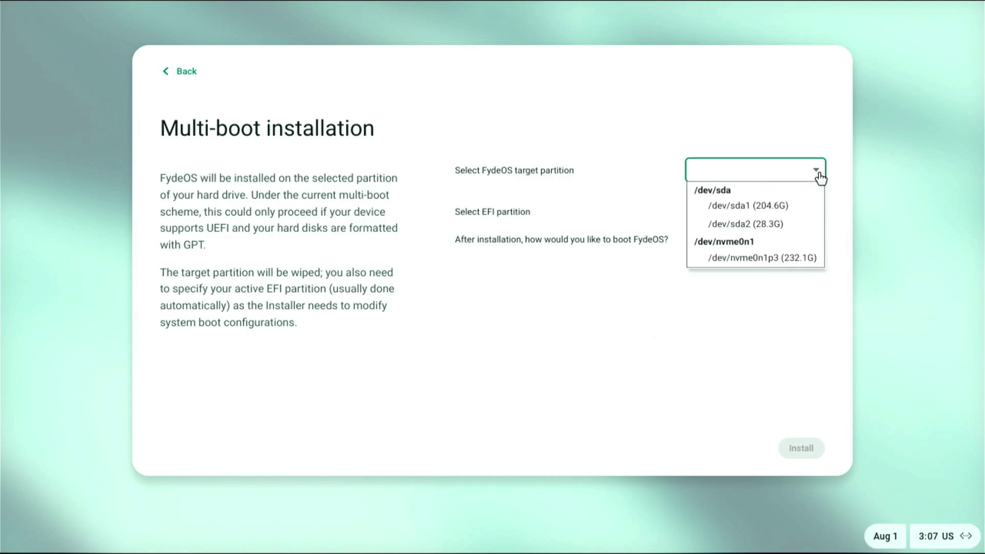
left_click(780, 226)
left_click(786, 224)
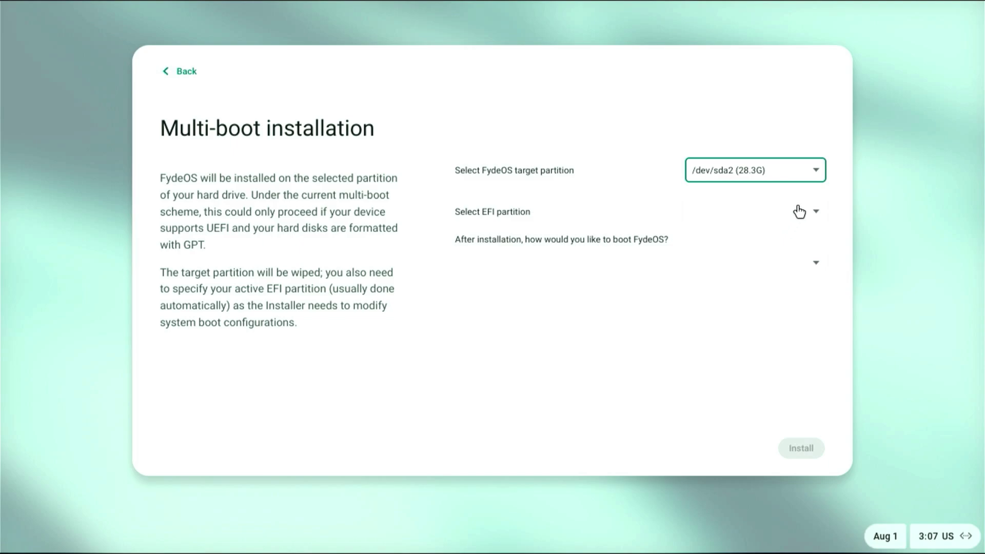
left_click(799, 211)
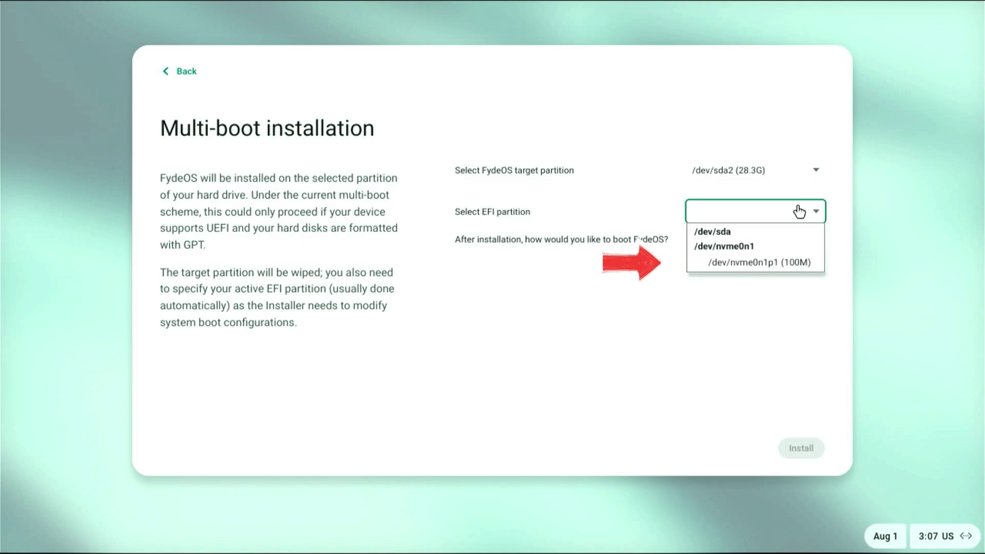
left_click(742, 266)
left_click(745, 267)
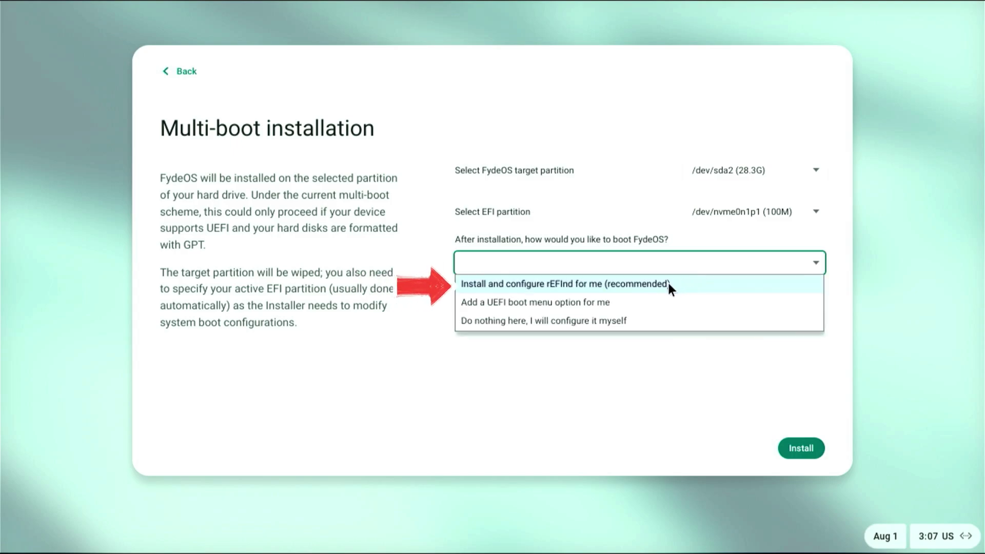
left_click(639, 286)
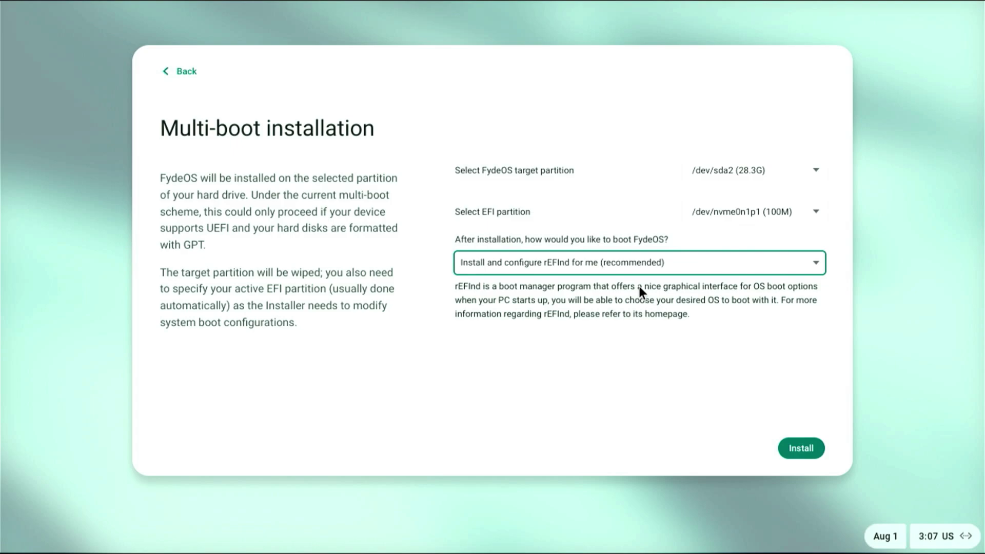
left_click(801, 451)
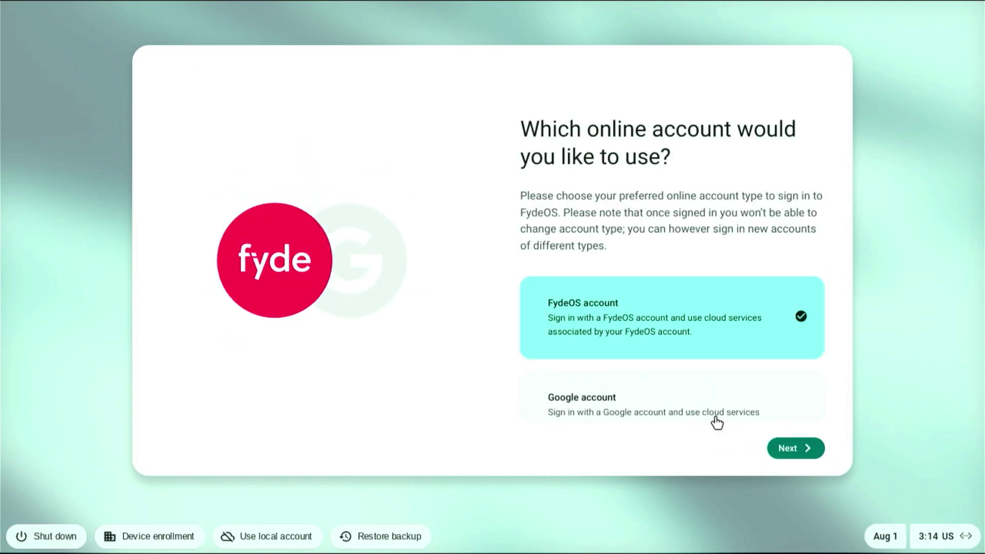
- Switch the first-run setup to a local account instead of an online one
left_click(285, 533)
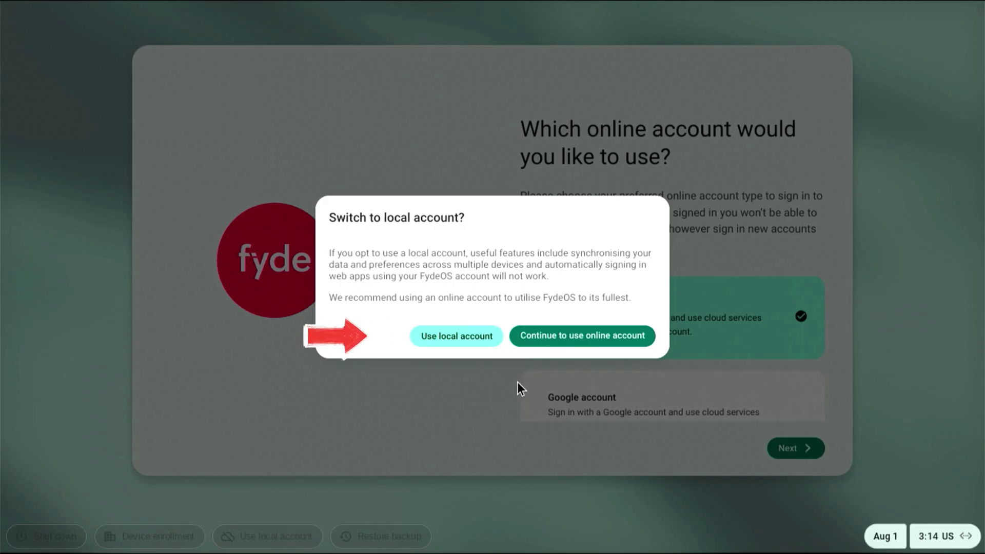
left_click(450, 341)
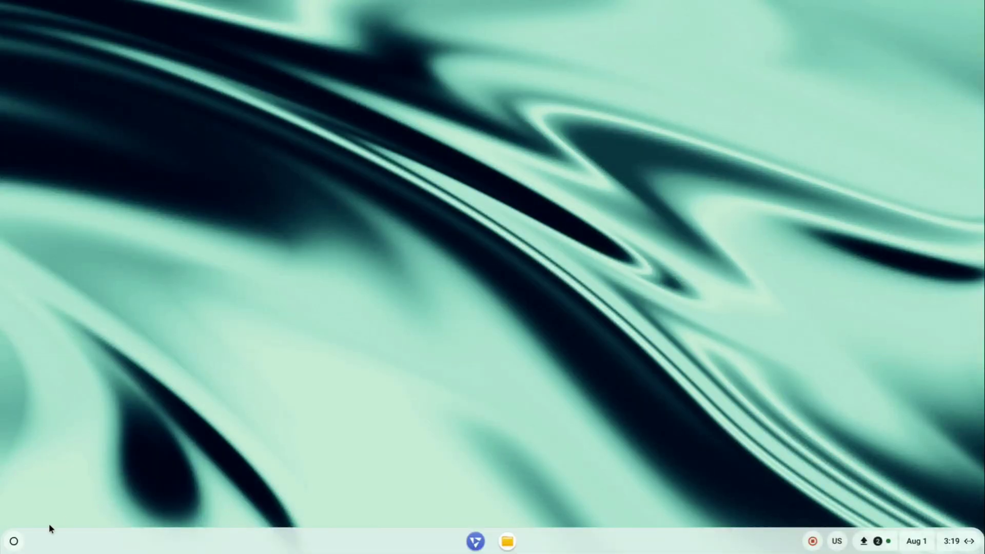
- Launch FydeOS AI from the app launcher, then close it
left_click(15, 544)
left_click(15, 543)
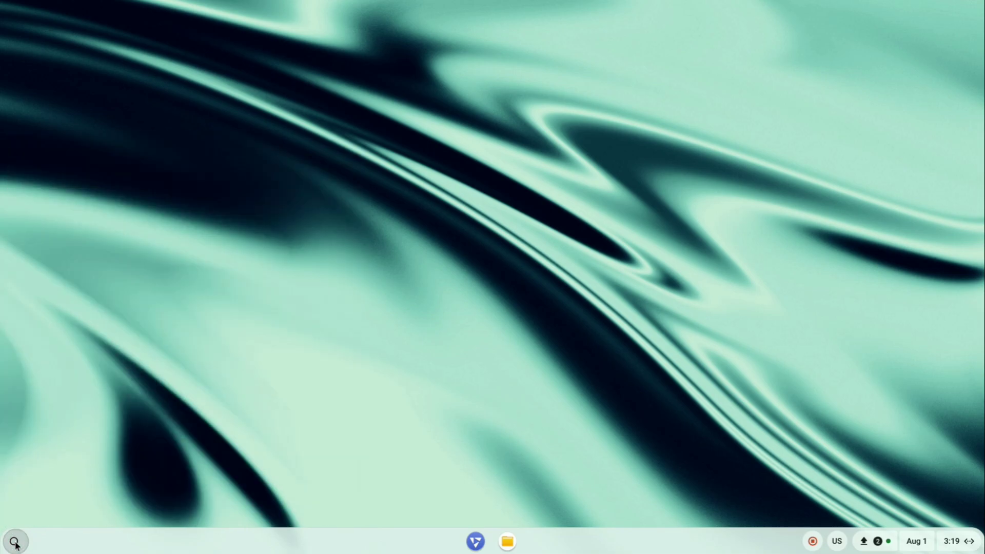
left_click(14, 543)
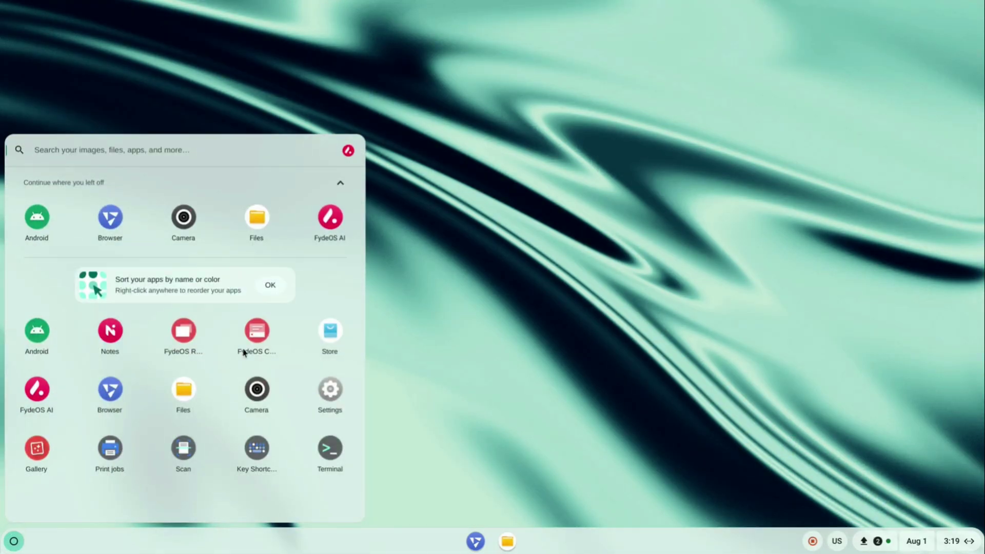
left_click(340, 183)
left_click(348, 150)
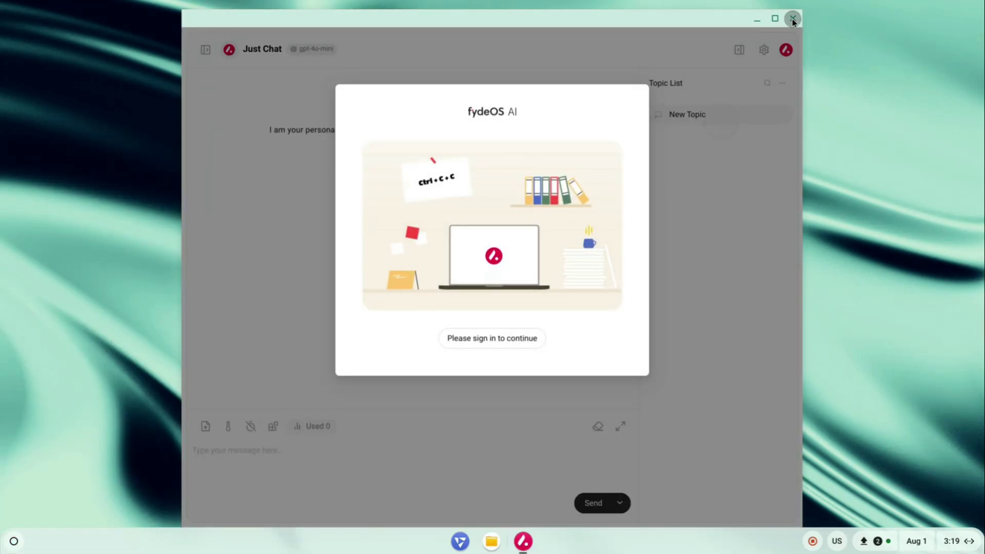
left_click(792, 18)
- Raise the system volume and lower the screen brightness slightly in quick settings
left_click(957, 541)
left_click(897, 448)
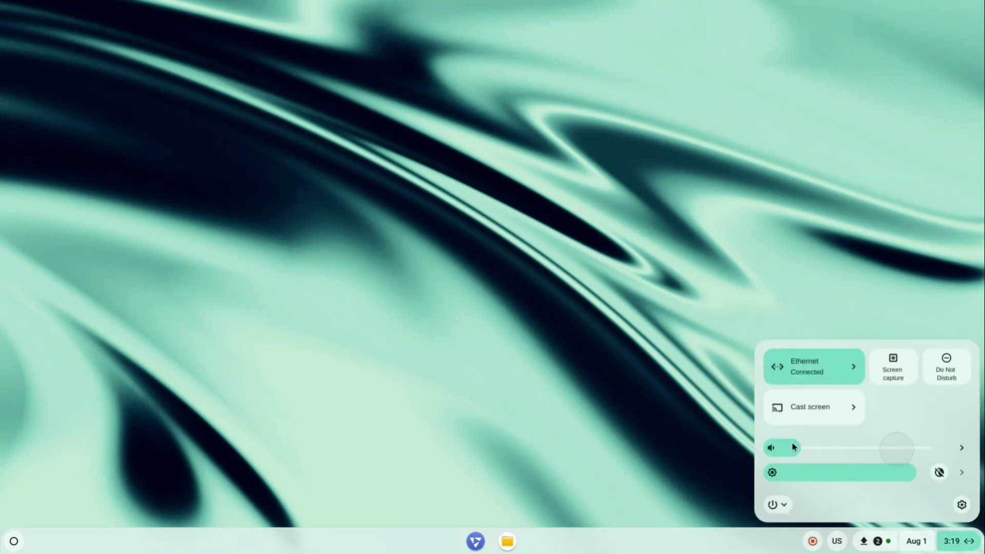
left_click(907, 472)
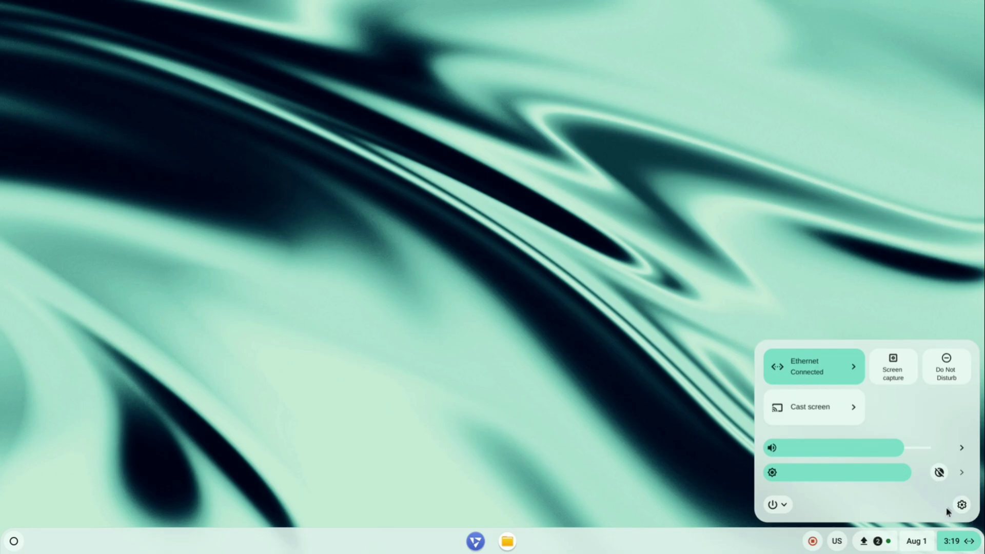
left_click(961, 505)
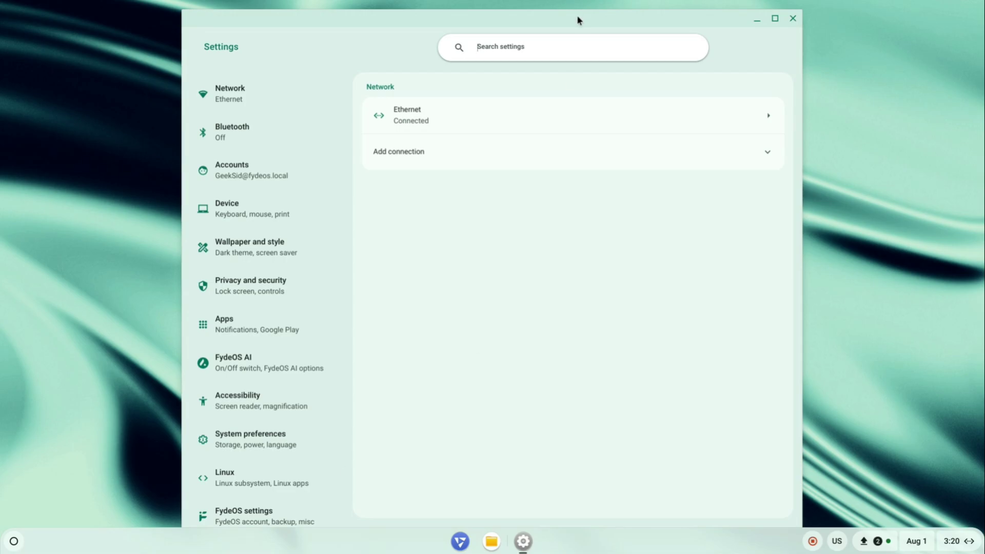
- Maximize the Settings window and view the FydeOS AI and Apps pages
left_click(771, 22)
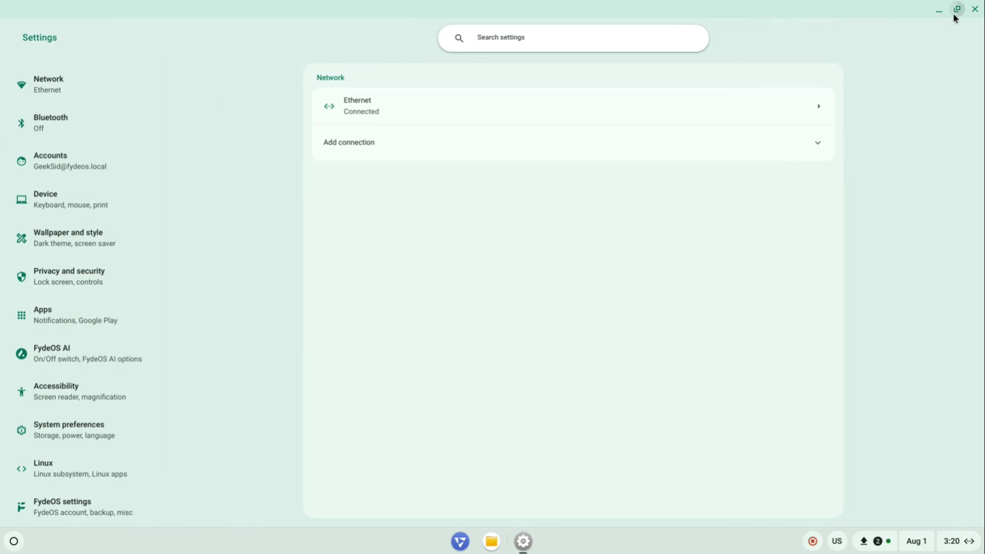
left_click(956, 10)
left_click(775, 19)
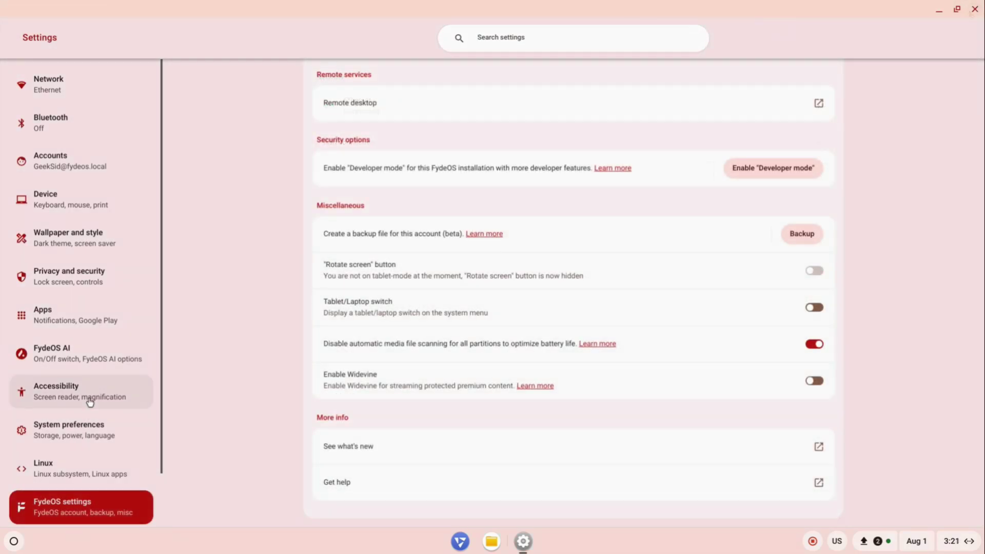
left_click(68, 350)
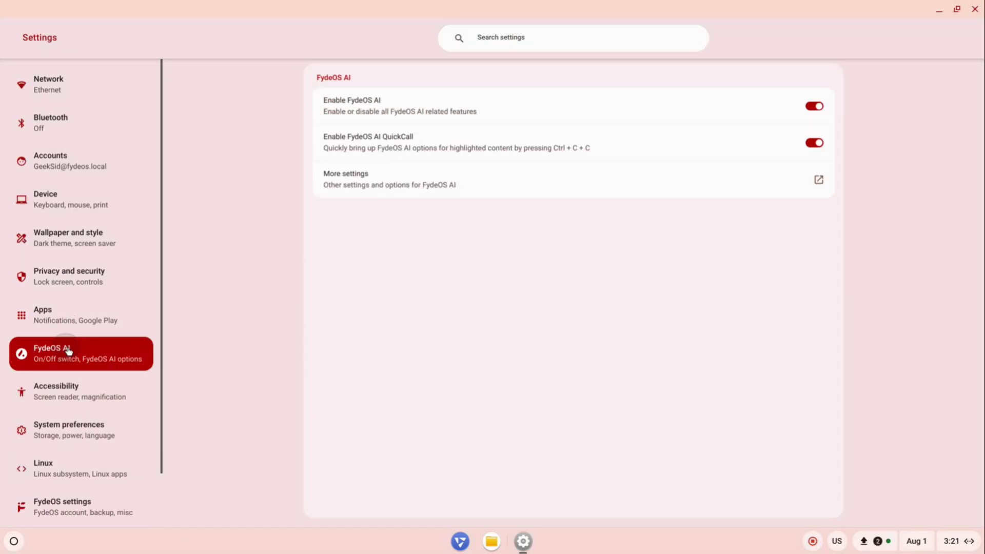
left_click(74, 324)
- Accept the EULA and launch the FydeOS Android subsystem
left_click(609, 174)
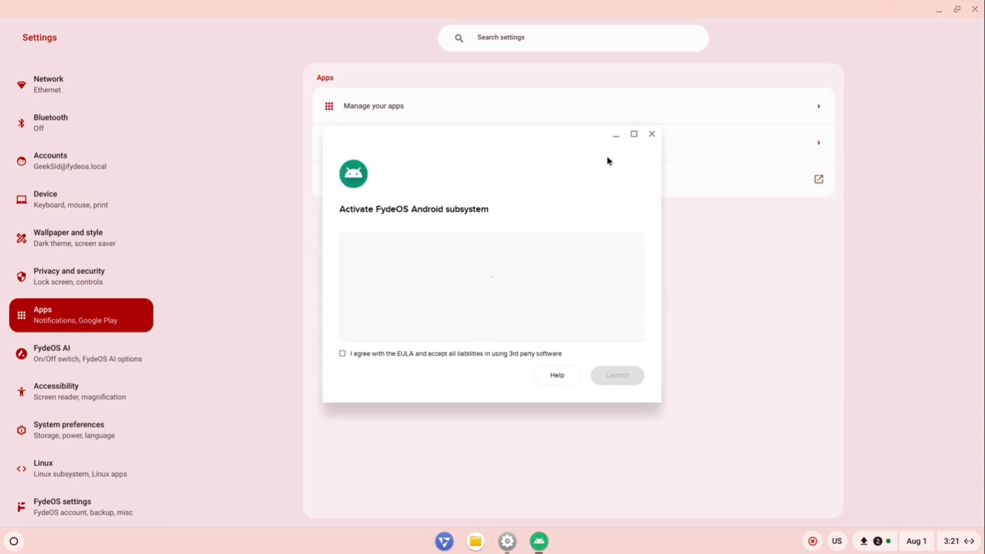
key("space")
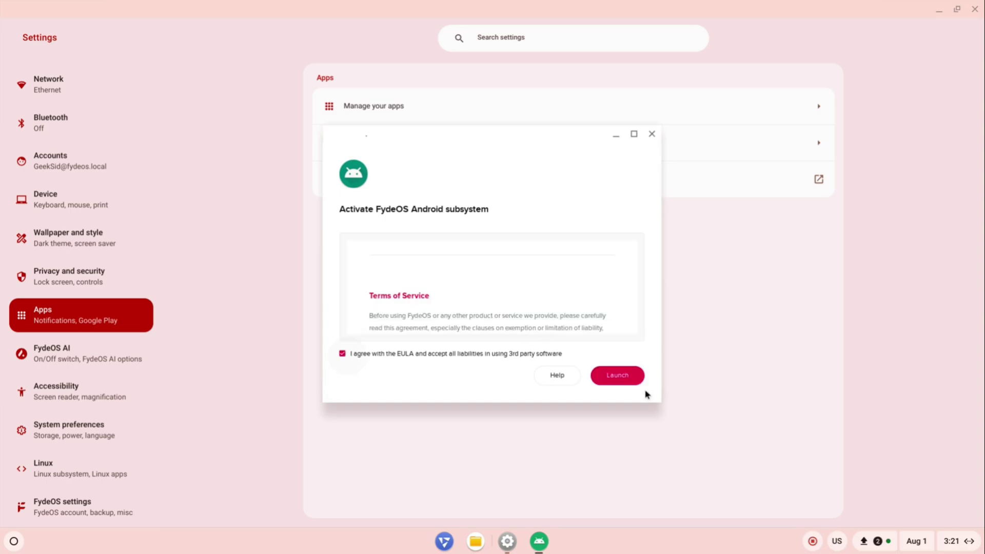
left_click(621, 377)
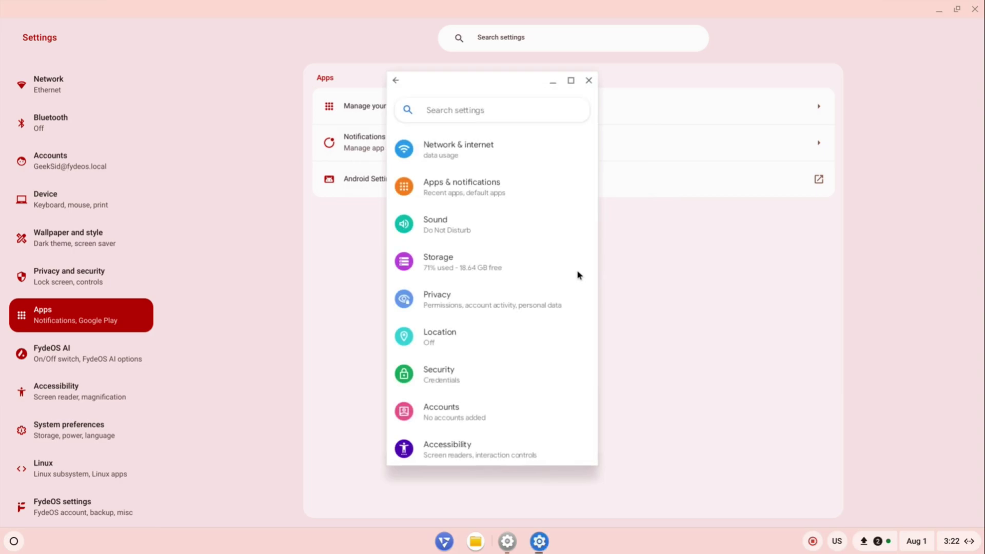
- Check About device shows Android 11 and try its version easter egg
scroll(578, 275, "down", 3)
left_click(529, 447)
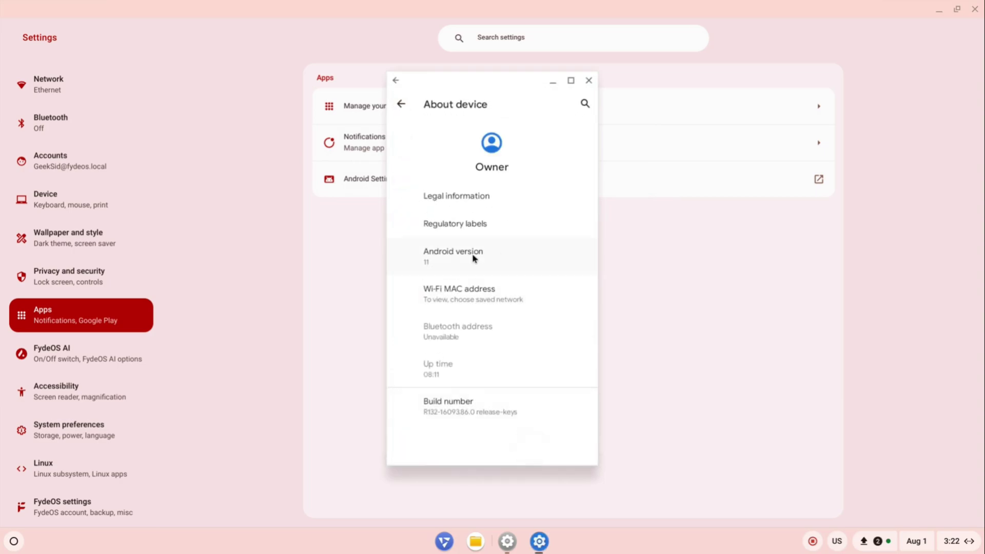
left_click(455, 256)
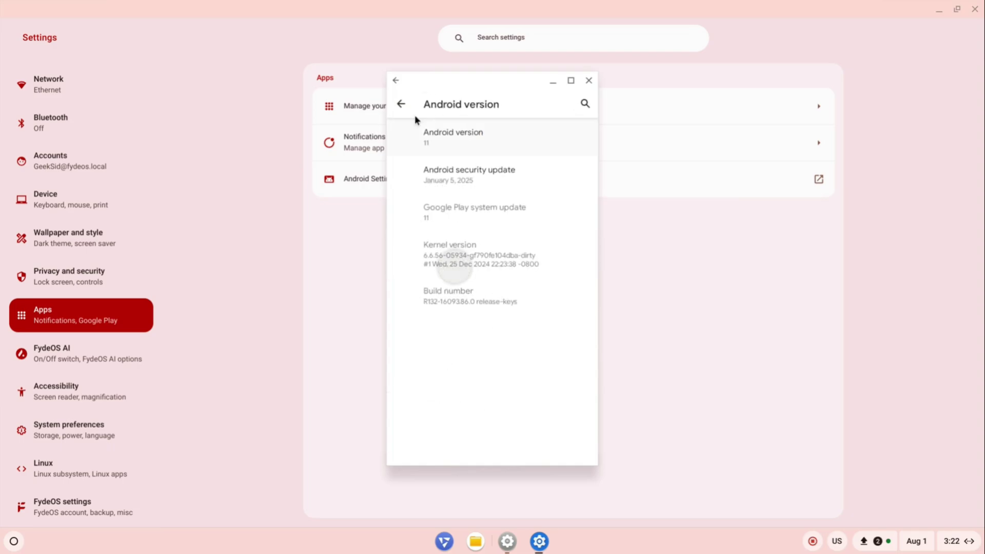
triple_click(429, 143)
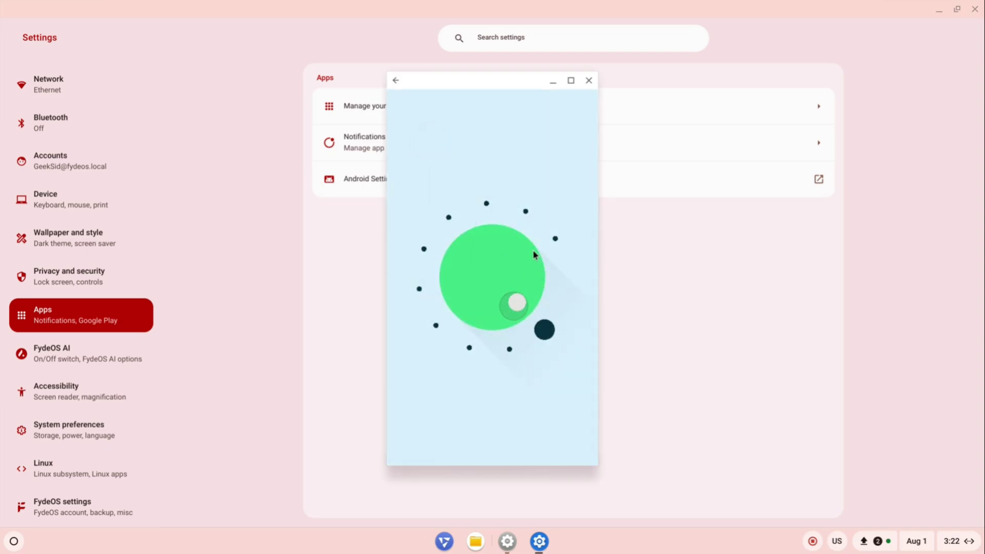
left_click_drag(522, 305, 507, 310)
left_click(396, 80)
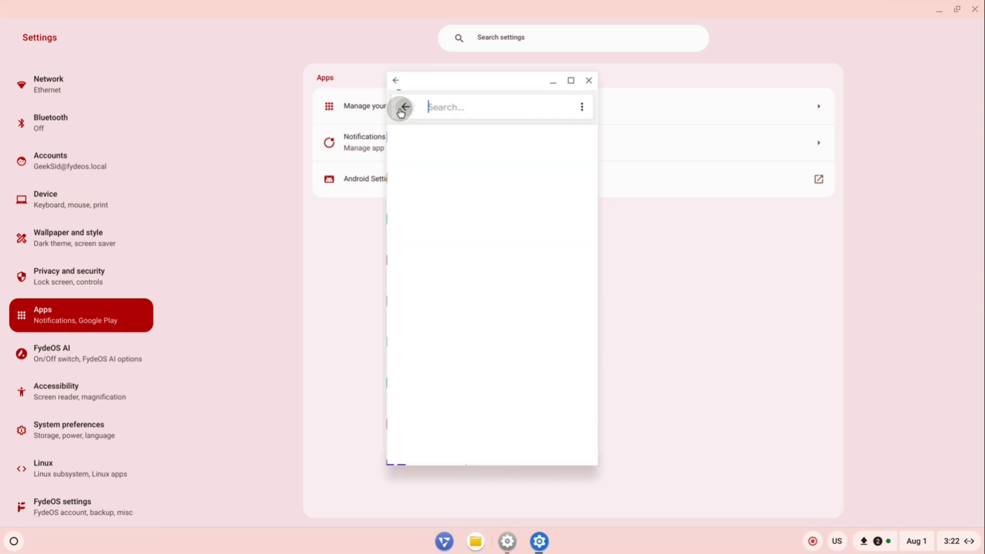
left_click(396, 71)
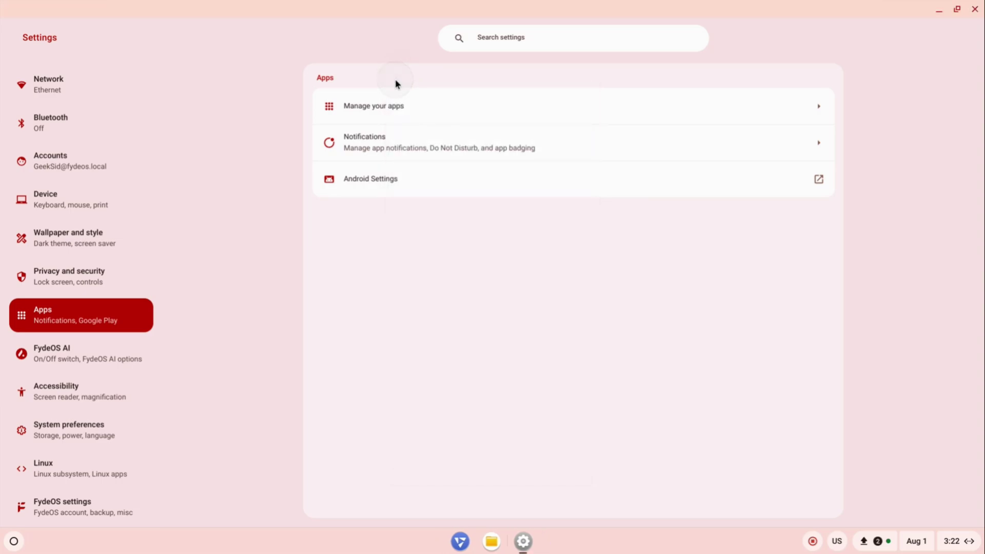
- Add Configure GApps to the system from the FydeOS App Store
left_click(974, 10)
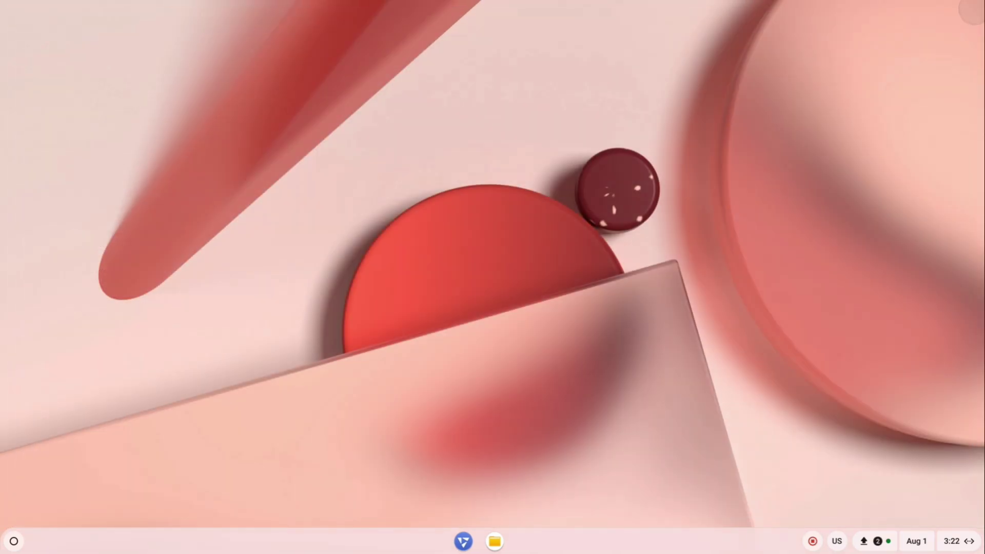
left_click(14, 541)
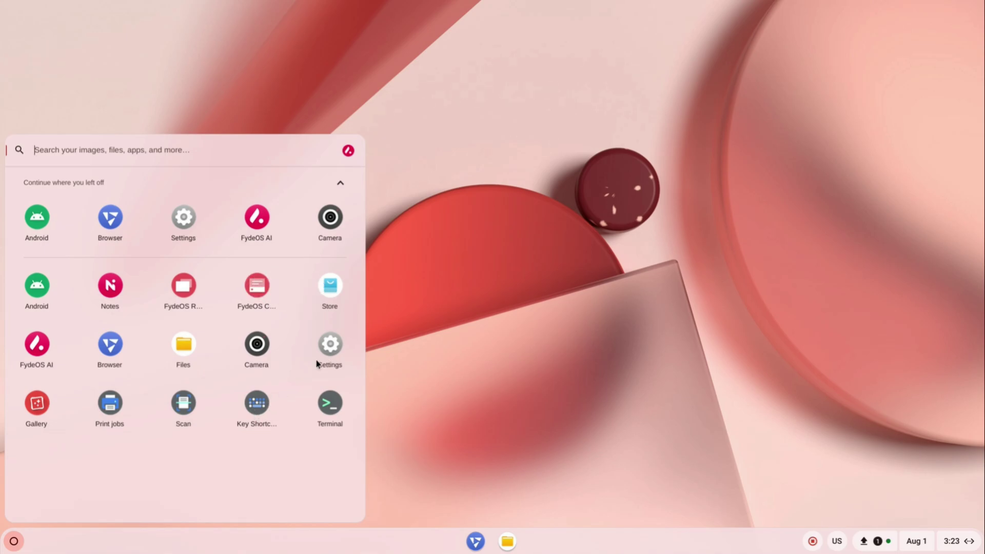
left_click(329, 285)
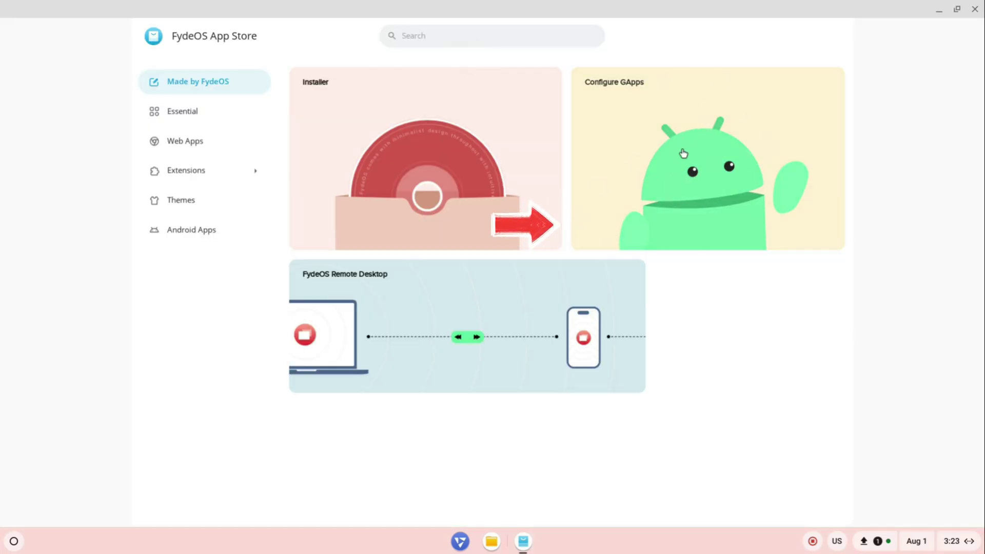
left_click(683, 153)
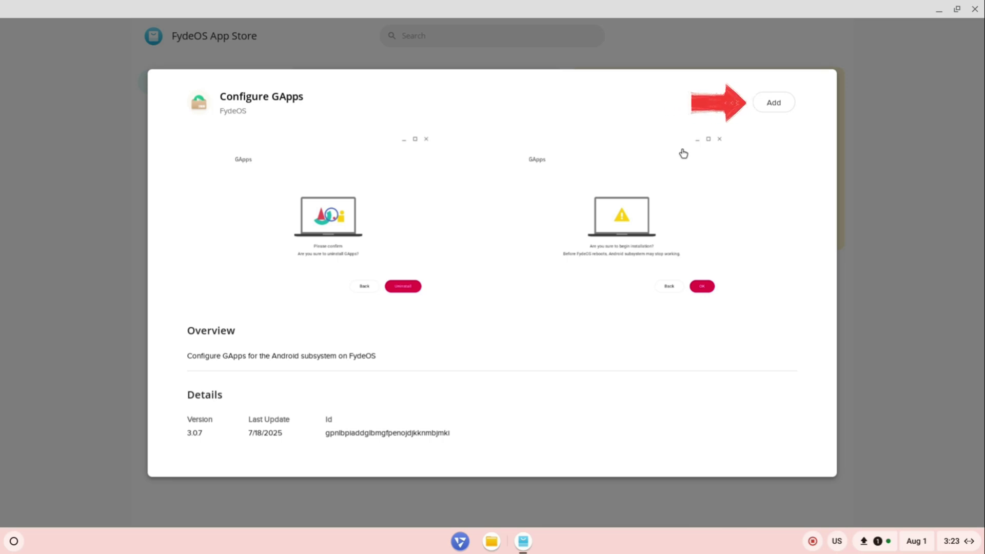
left_click(774, 104)
left_click(584, 301)
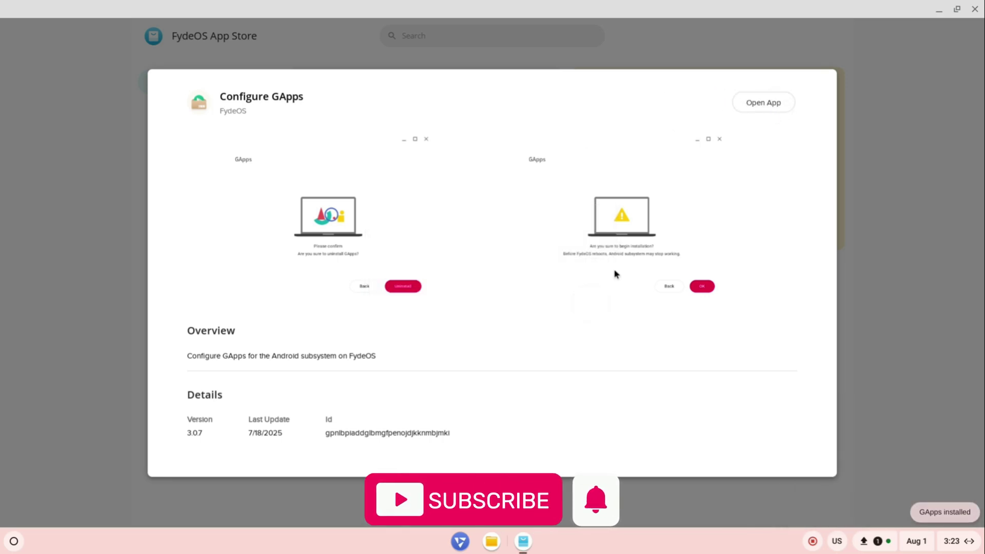
- Run Configure GApps, agree to its EULA, and close it after the rootfs error
left_click(768, 108)
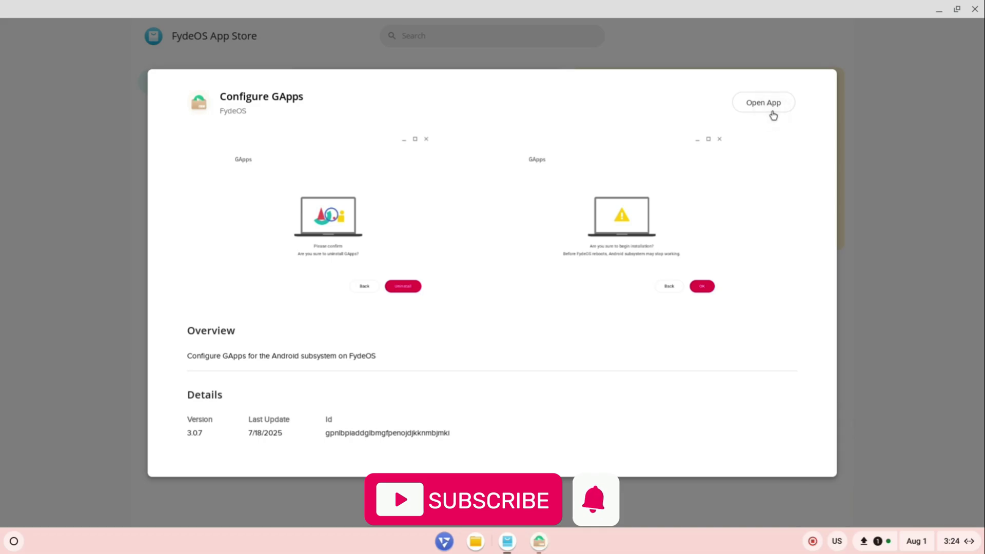
key("Caps_Lock")
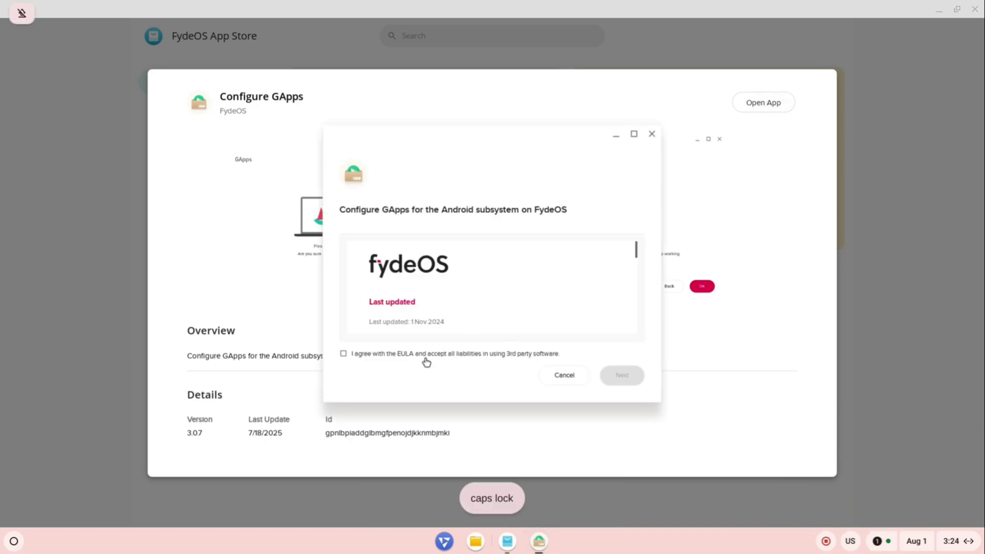
left_click(425, 358)
left_click(622, 375)
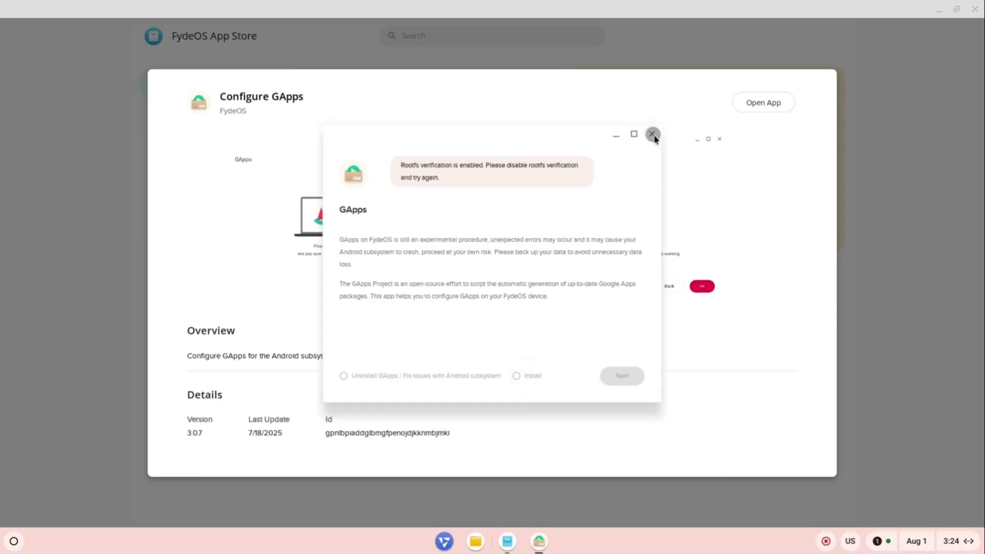
left_click(653, 135)
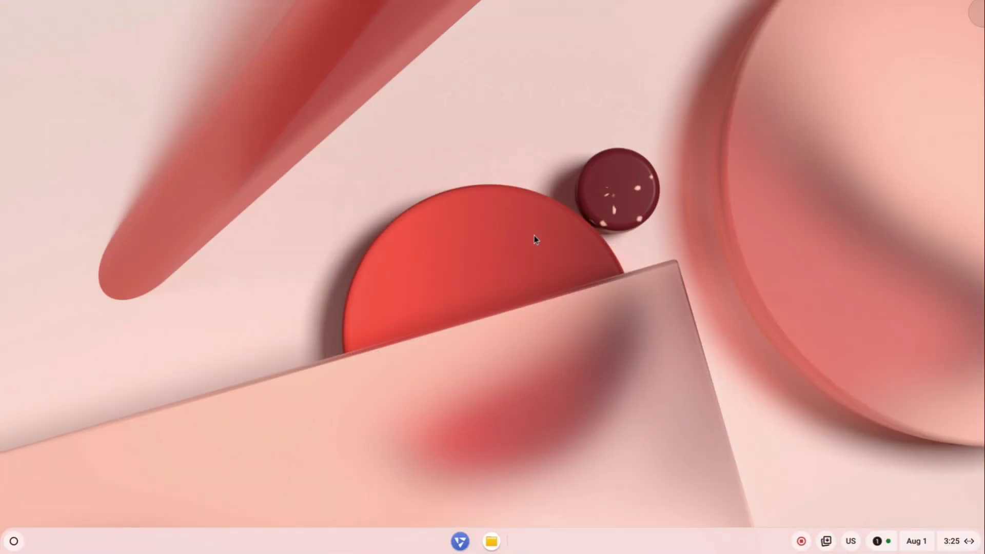
- Enable Developer mode under FydeOS settings' security options and confirm the irreversible warning
left_click(13, 541)
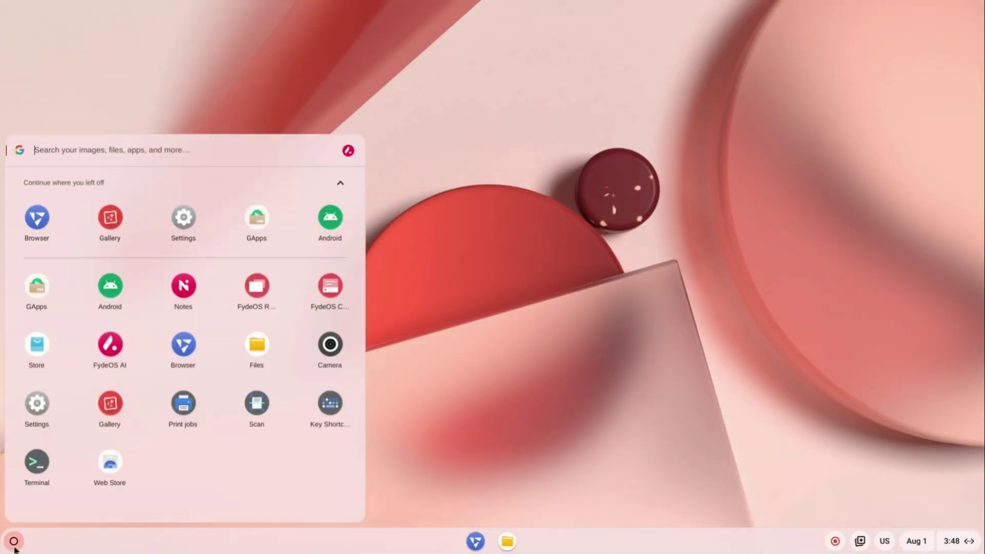
left_click(172, 223)
left_click(87, 440)
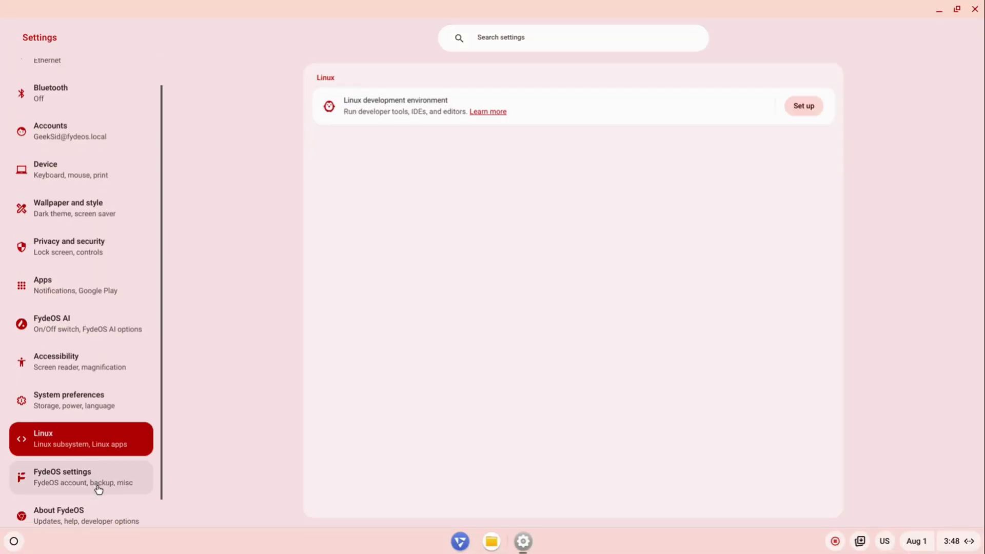
left_click(98, 490)
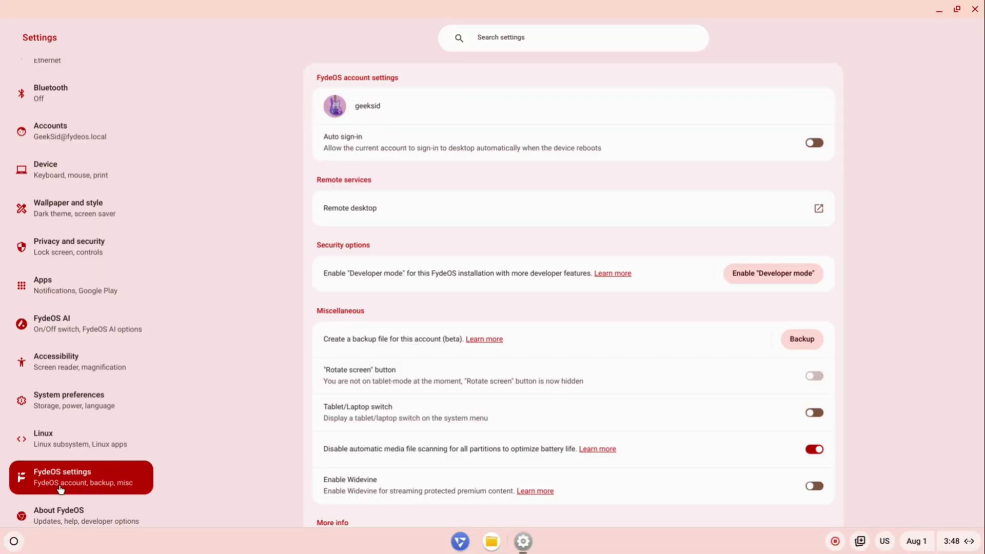
left_click(795, 279)
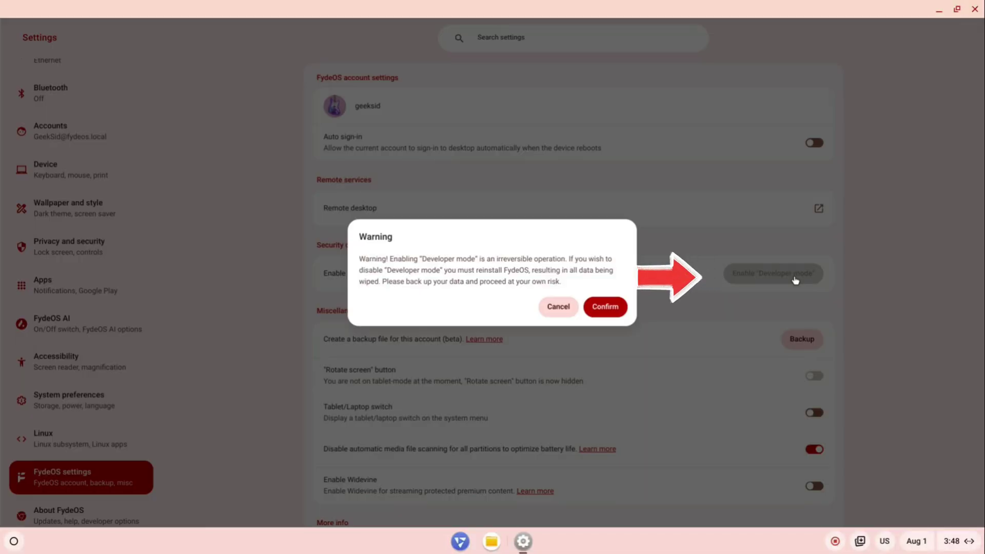
left_click(607, 312)
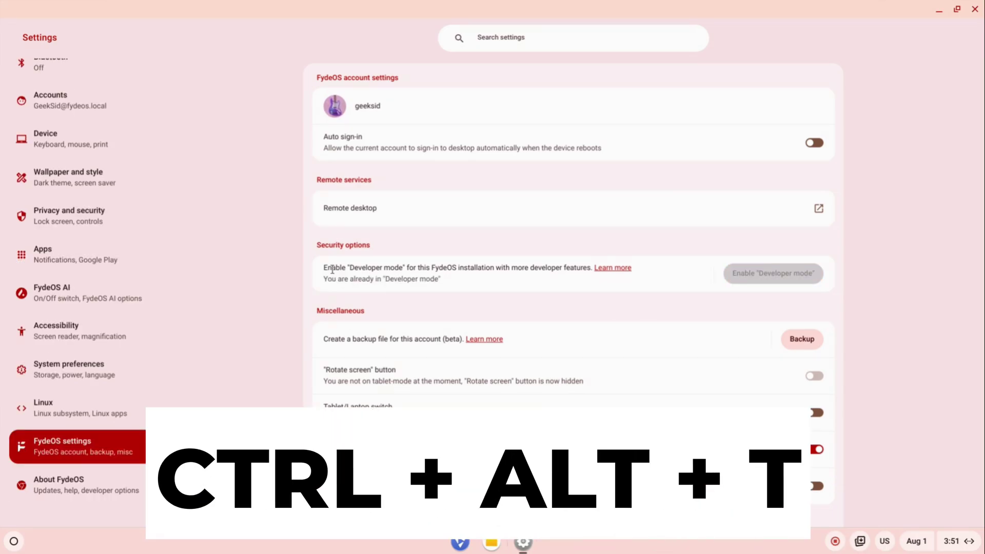
- Open crosh with Ctrl+Alt+T and get a root Bash shell via shell and sudo -i
key("ctrl+alt+t")
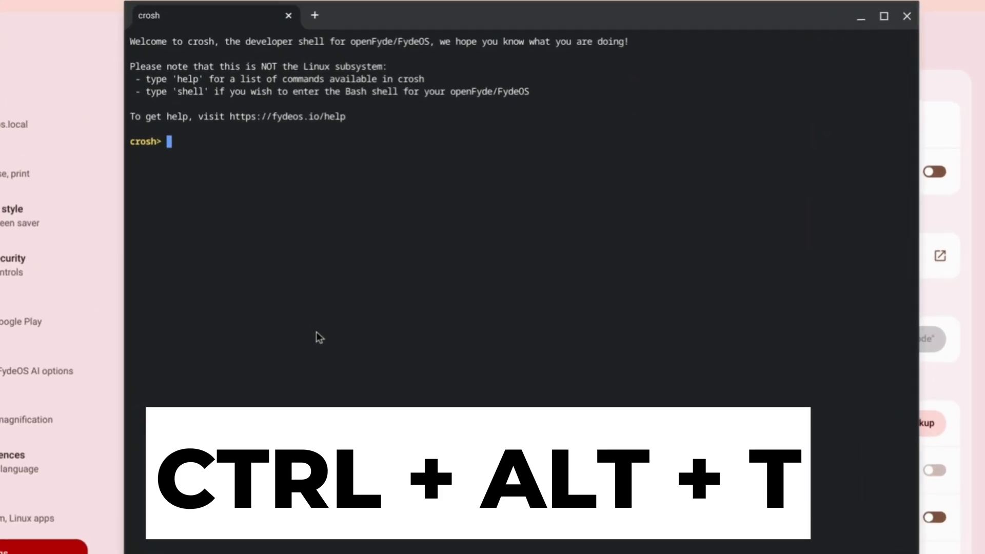
type("shell")
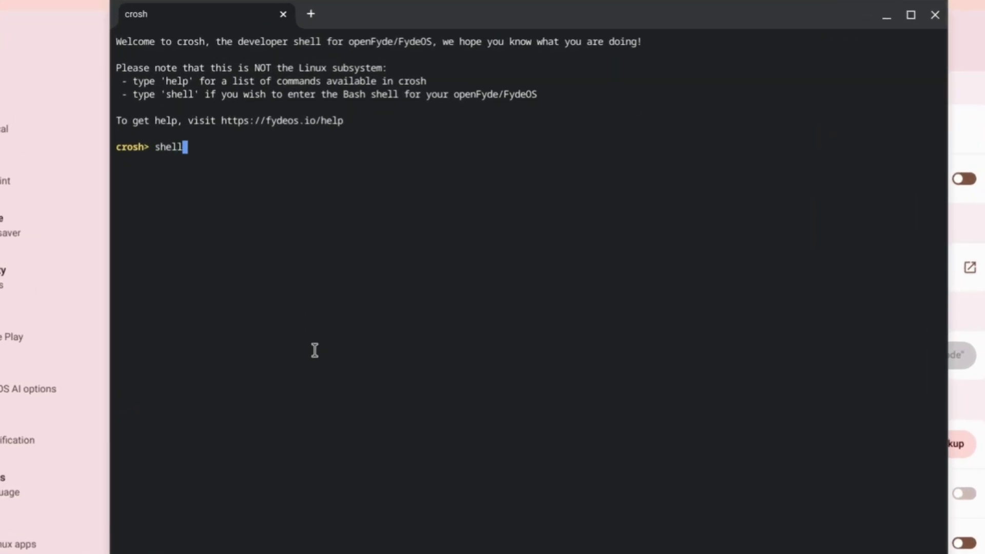
key("Return")
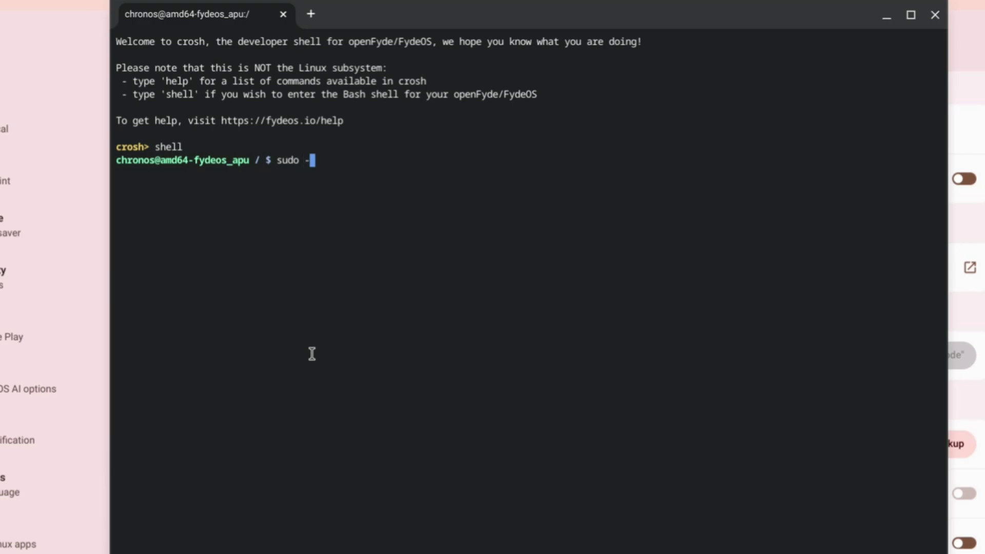
key("Return")
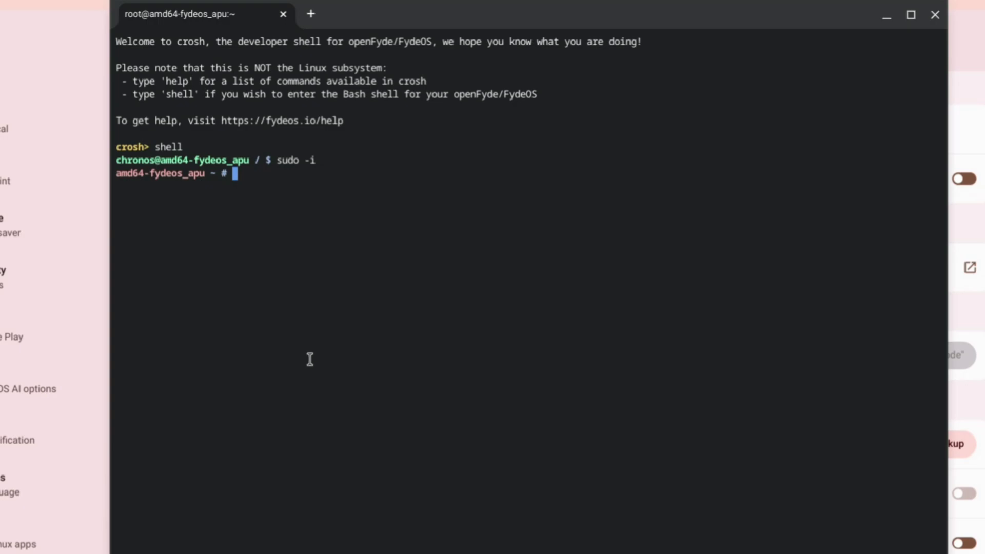
- Run crossystem_mode-switch.sh disable-rootfs-verification, fixing the typo, and answer Y to reboot
type("/usr/sbin/cr")
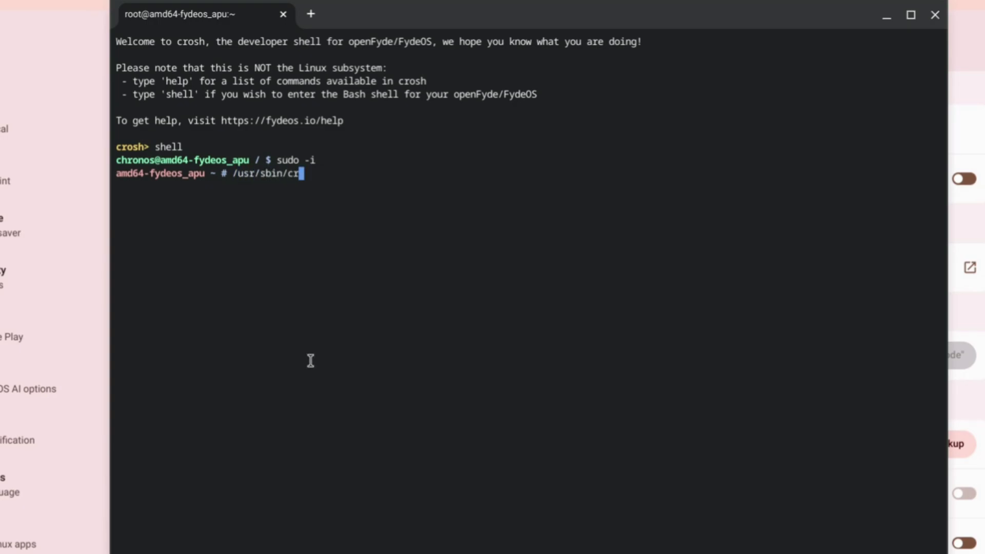
type("osssystem_mode=swit")
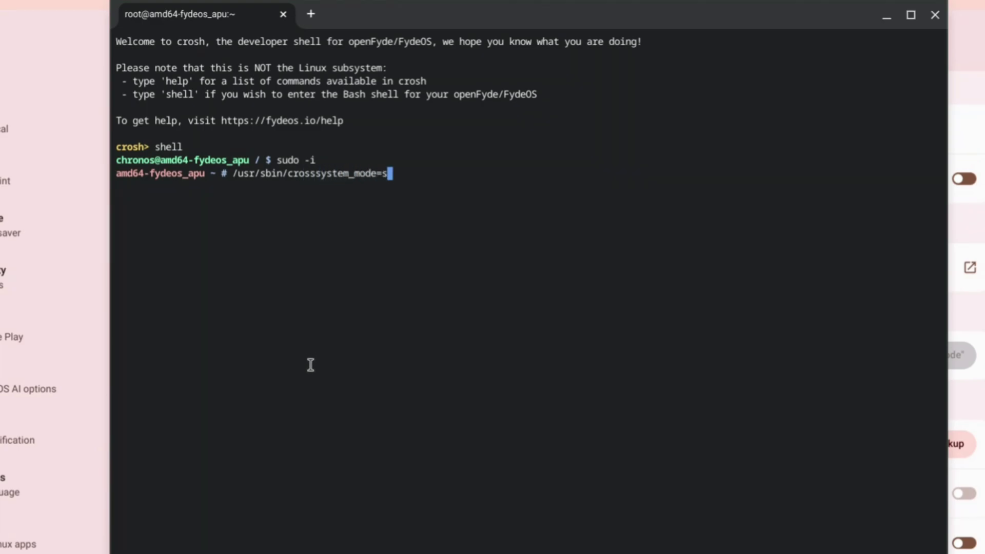
key("BackSpace")
key("BackSpace")
key("BackSpace")
key("BackSpace")
key("BackSpace")
type("-switch.sh disable-rootfs-verificat")
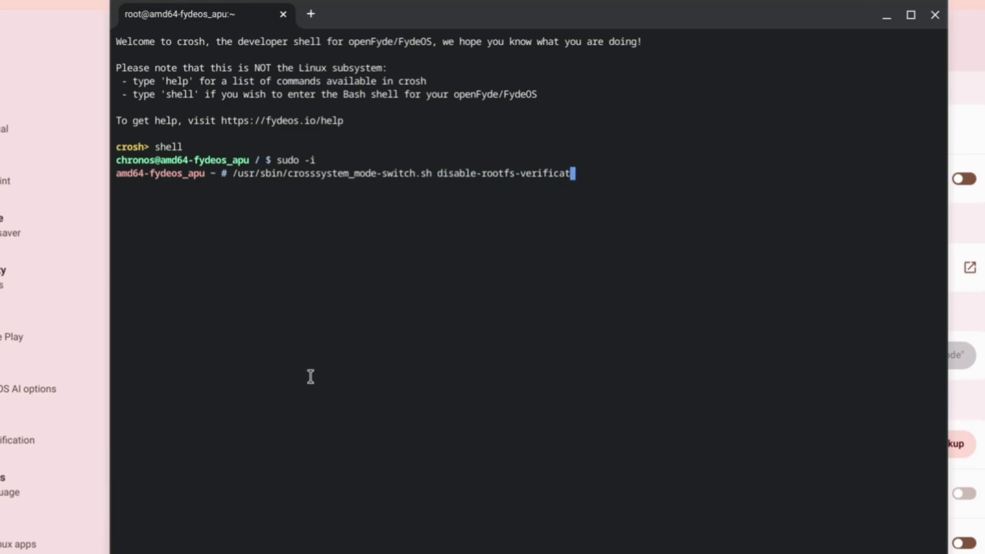
type("ion")
key("Return")
key("Up")
key("Left")
key("Left")
key("Left")
key("Left")
key("Left")
key("Left")
key("Left")
key("Left")
key("Left")
key("Left")
key("Left")
key("Left")
key("Left")
key("Left")
key("Left")
key("Left")
key("Left")
key("Left")
key("Left")
key("Left")
key("Left")
key("Left")
key("Left")
key("Left")
key("Left")
key("Left")
key("Left")
key("Left")
key("Left")
key("Left")
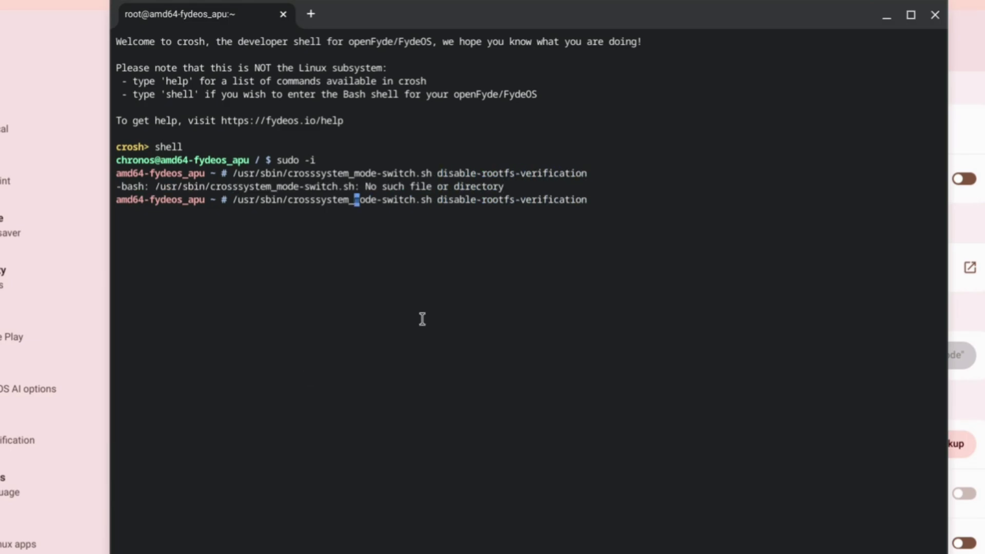
key("Left")
key("Left")
key("Left")
key("BackSpace")
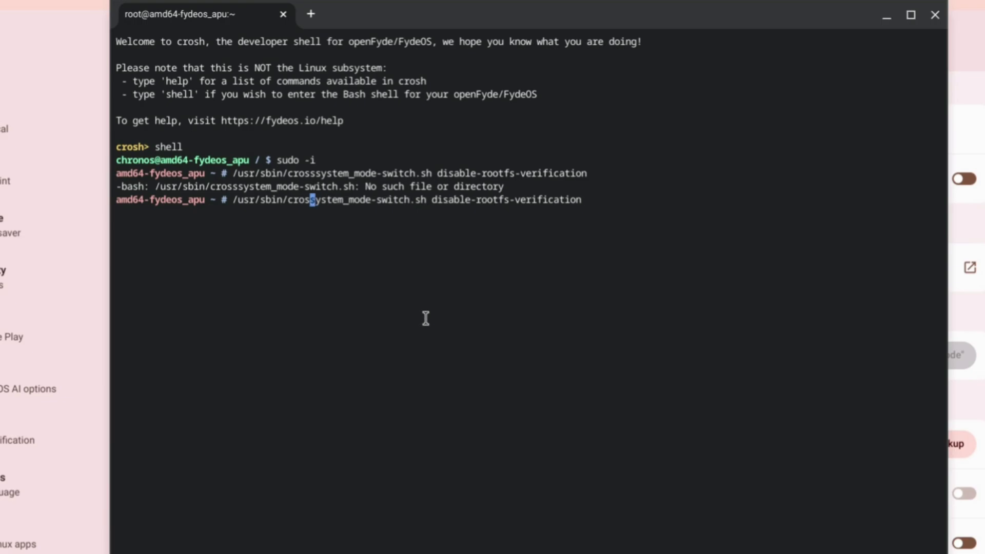
key("Return")
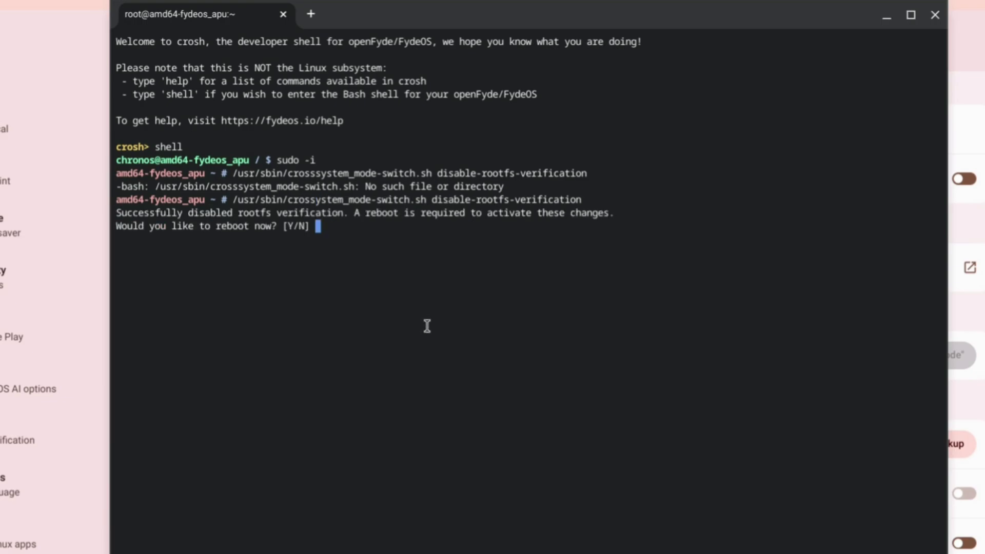
type("Y")
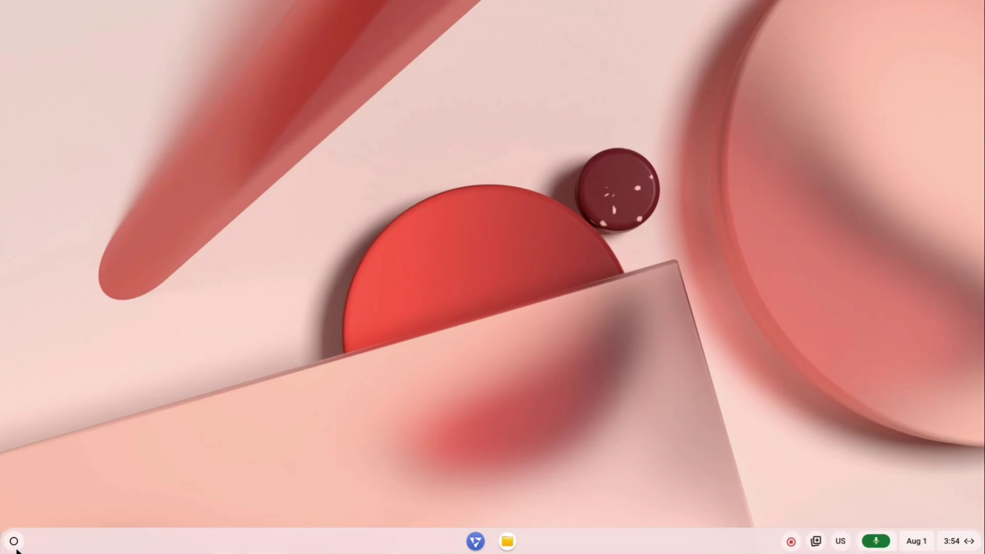
left_click(14, 541)
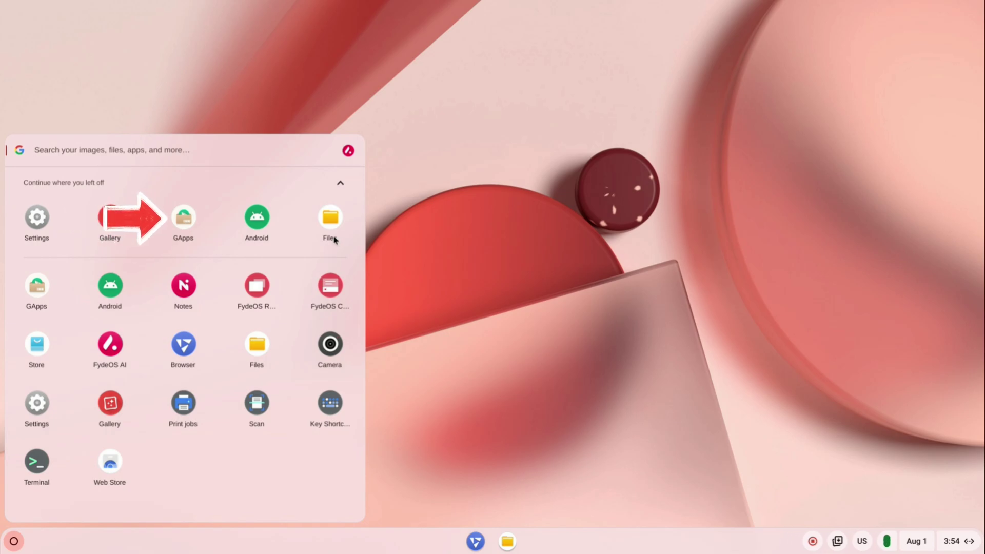
- Run the GApps installer with the Install option and confirm to start installation
left_click(193, 228)
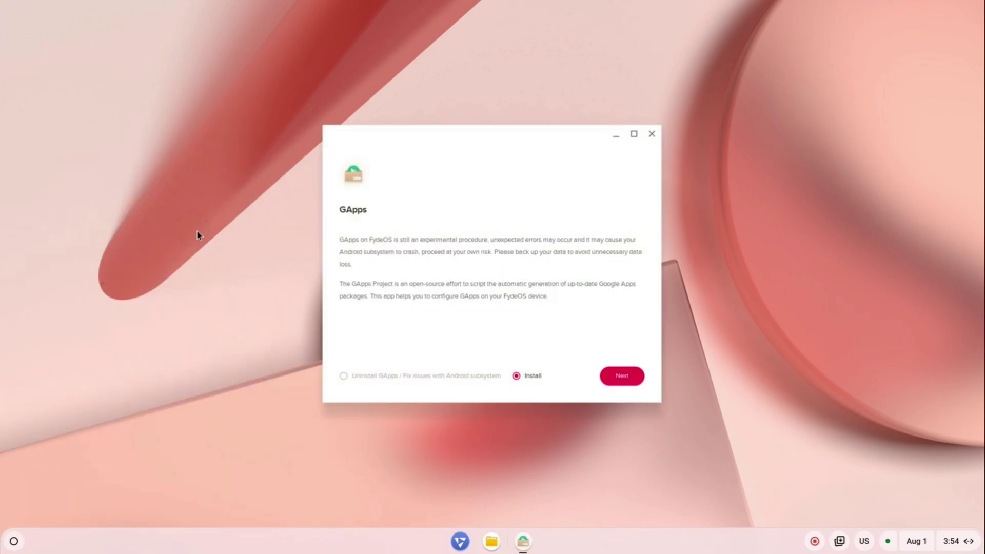
left_click(622, 376)
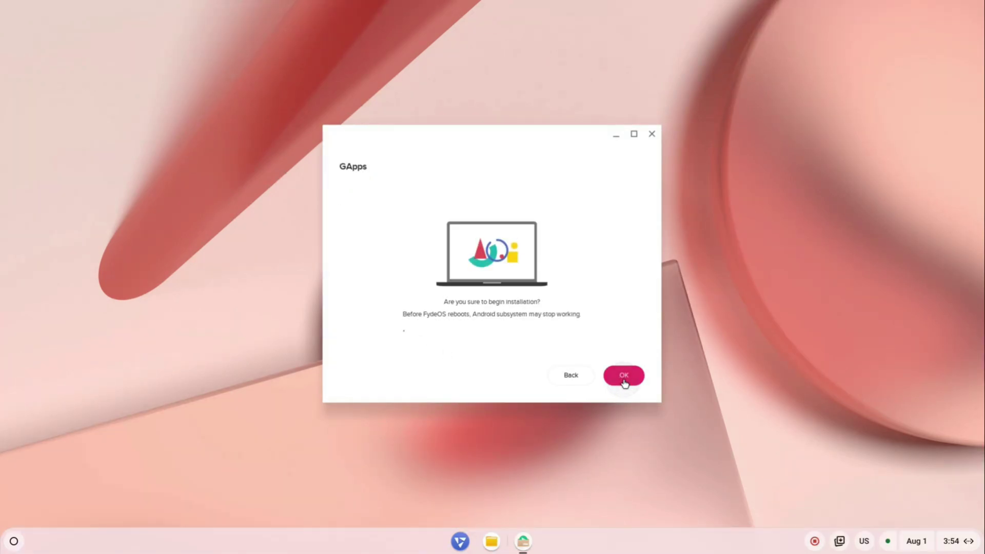
left_click(624, 379)
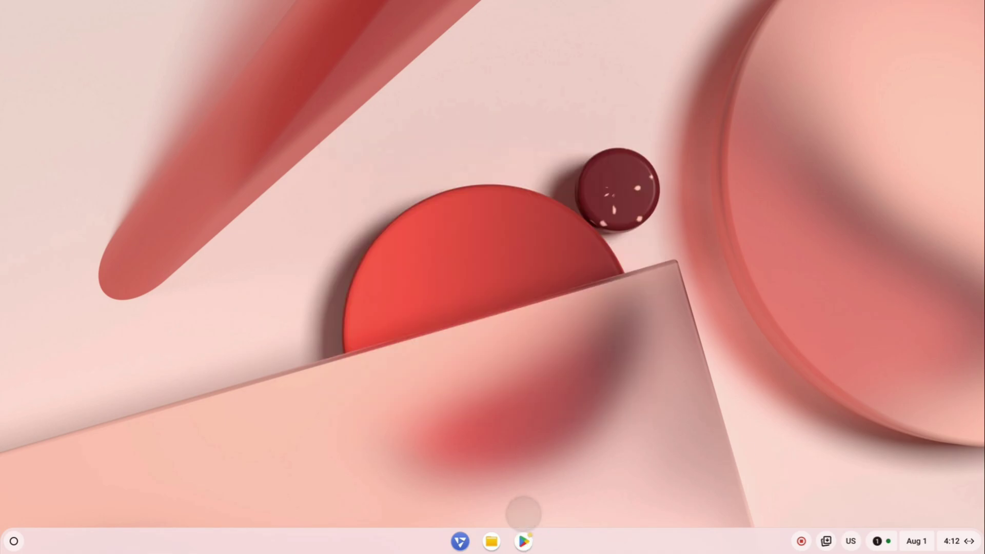
- Install Hungry Shark Evolution from a full-screen Google Play Store window
left_click(522, 548)
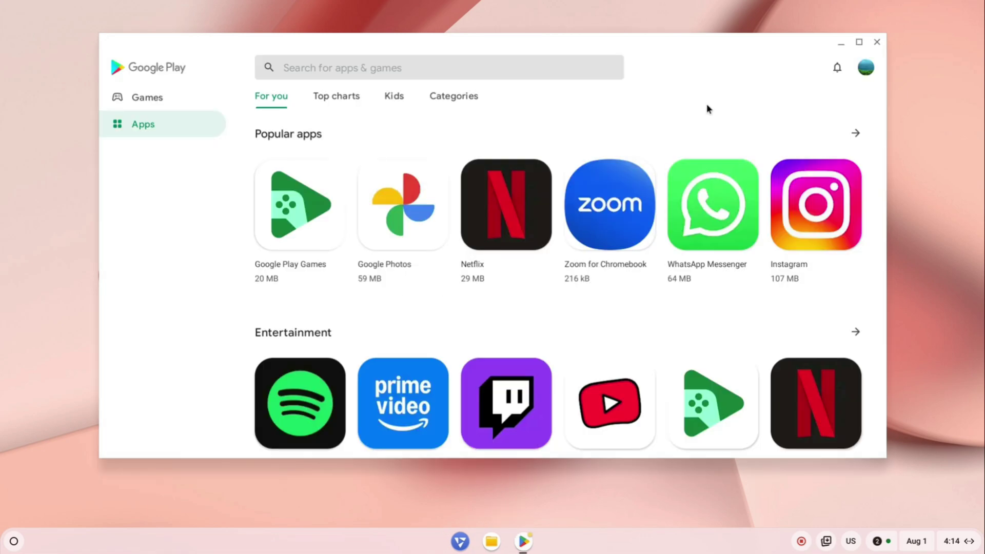
left_click(843, 40)
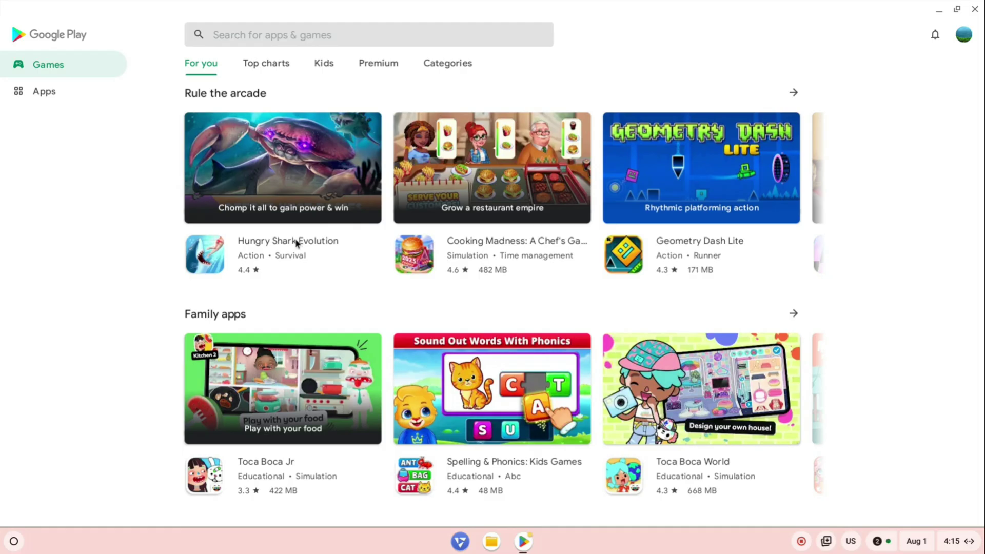
left_click(296, 241)
left_click(653, 88)
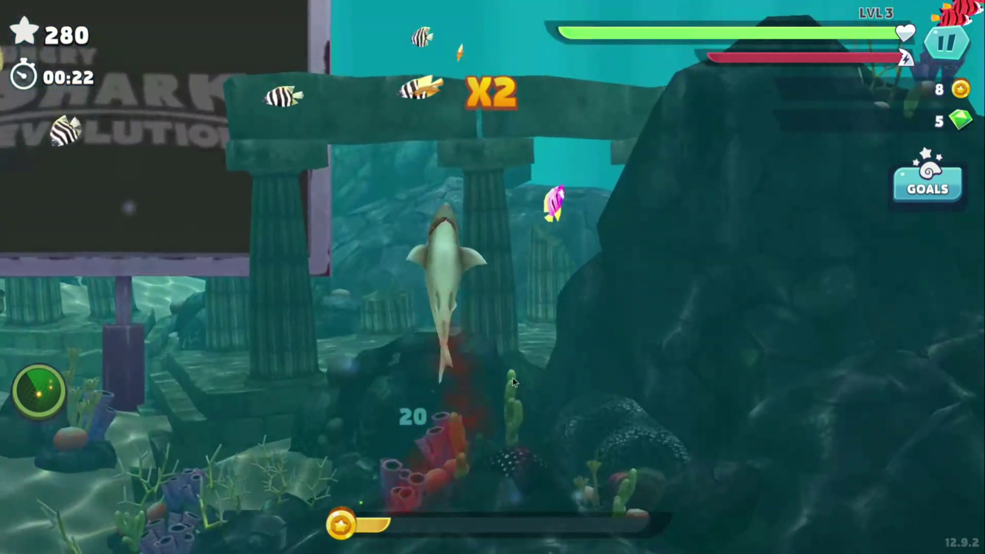
- Leave the game and open the system quick settings showing Ethernet connected
key("super")
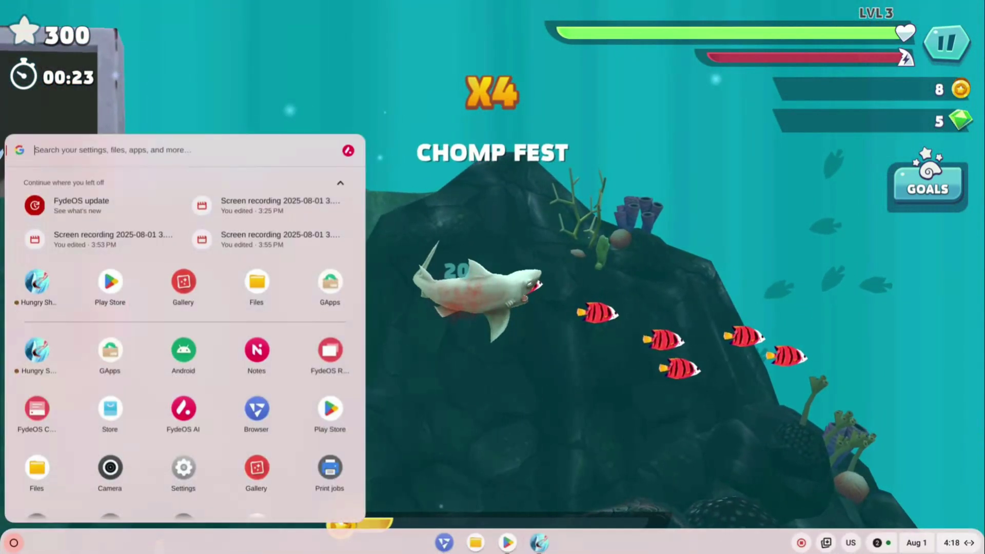
left_click(558, 319)
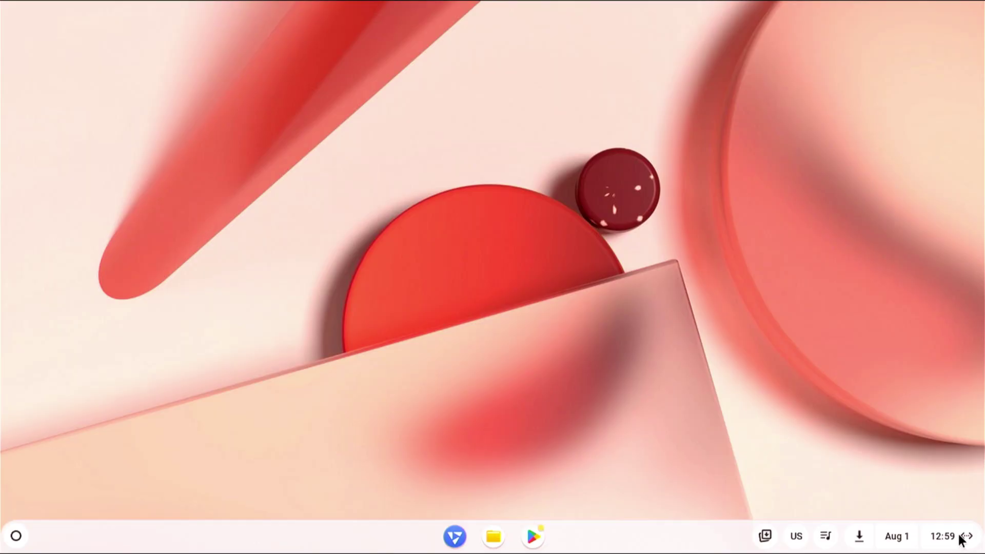
left_click(961, 536)
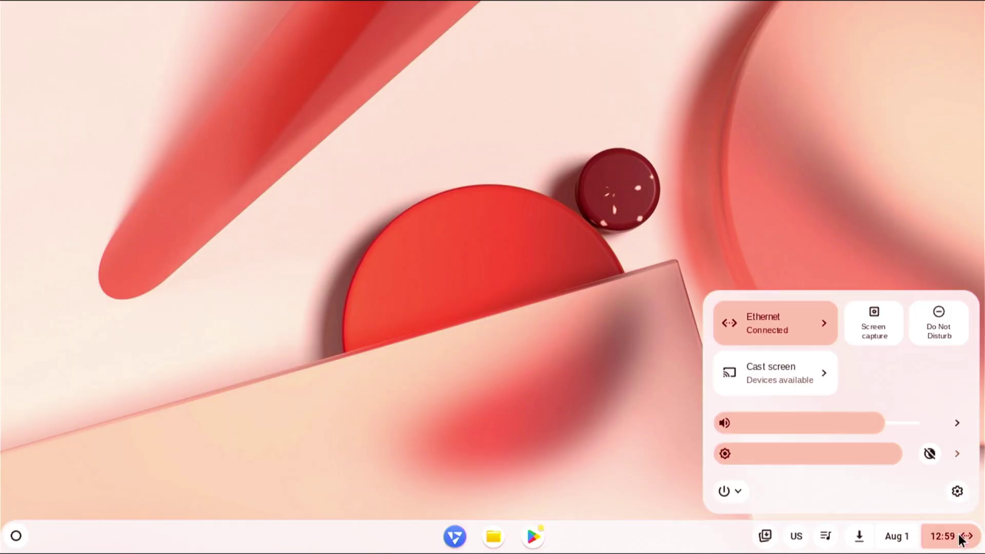